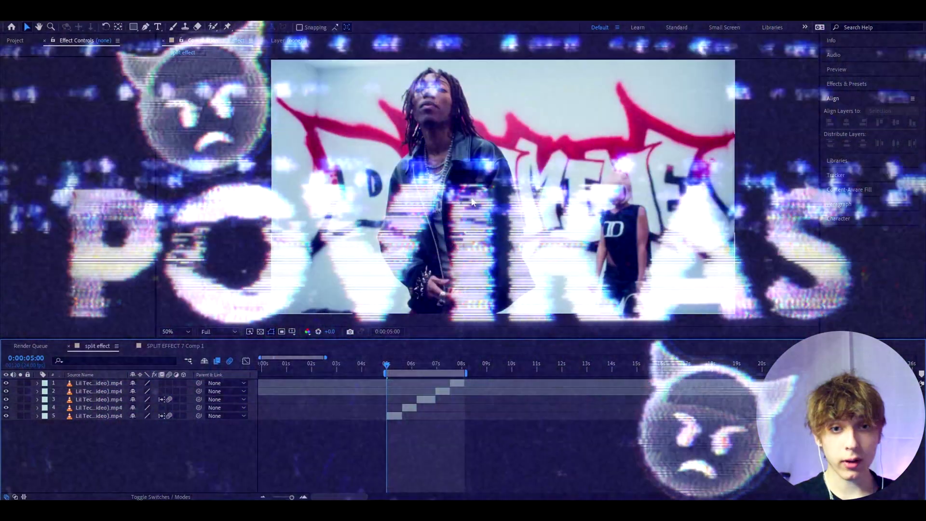
Preview the first frames of the clip that starts at 0:00:05:00
left_click(187, 384)
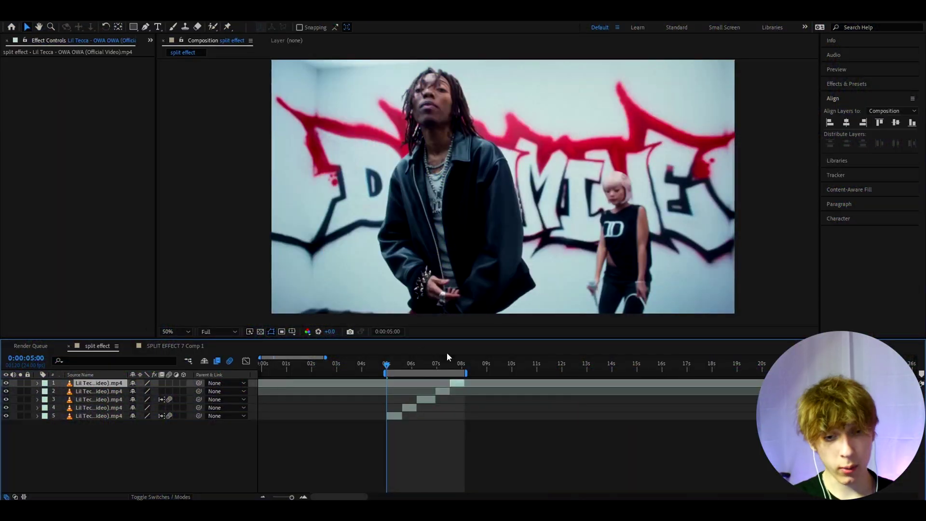
scroll(359, 439, "up", 2)
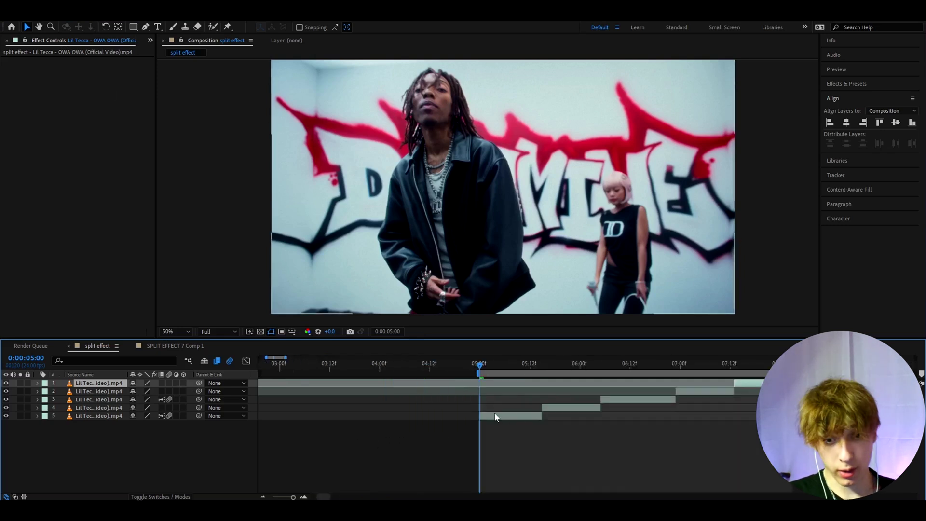
mouse_move(493, 366)
left_mouse_down()
mouse_move(505, 366)
mouse_move(497, 366)
left_mouse_up()
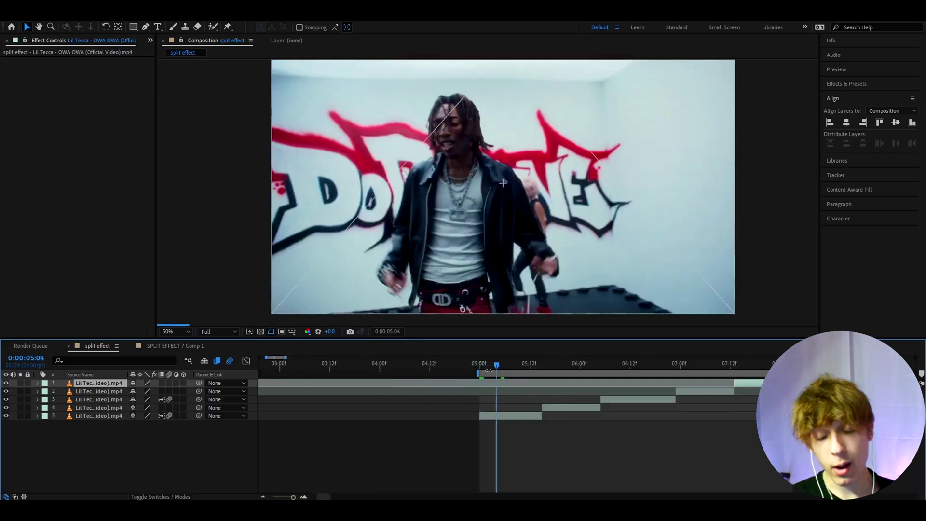
key("Page_Up")
key("Page_Up")
key("Page_Up")
key("Page_Up")
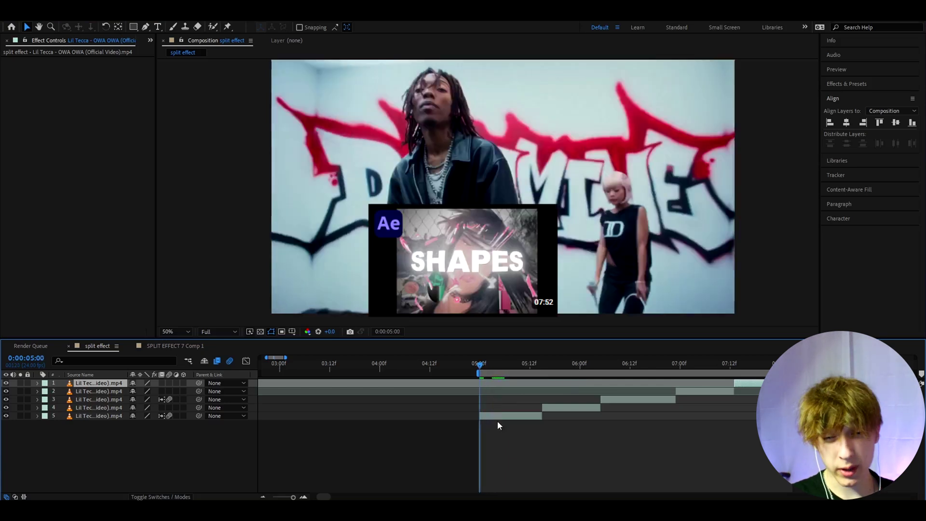
Duplicate the video layer whose clip starts at 0:00:05:00
left_click(499, 416)
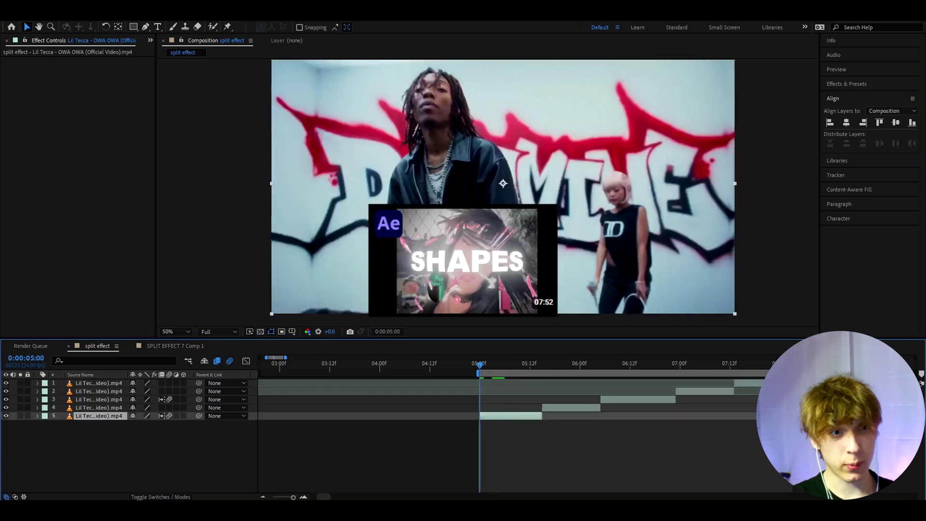
left_click(133, 28)
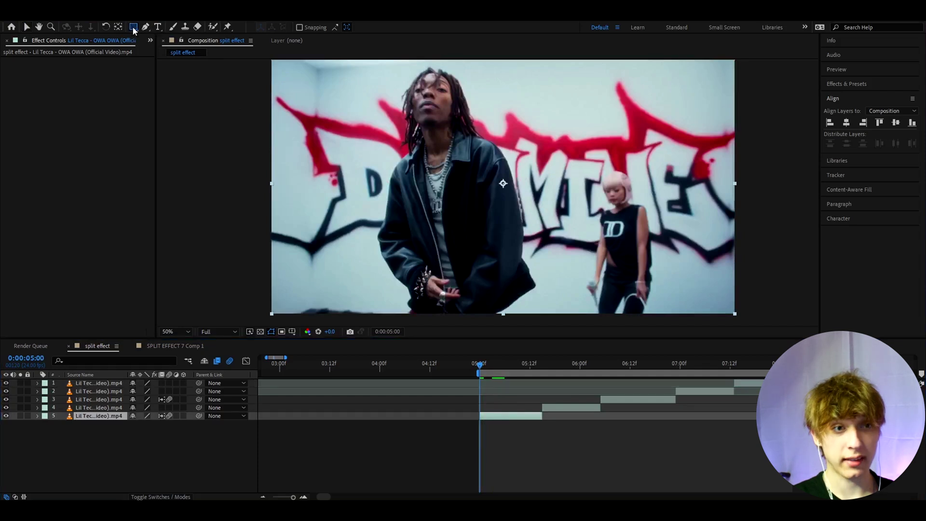
left_click(24, 27)
left_click(504, 417)
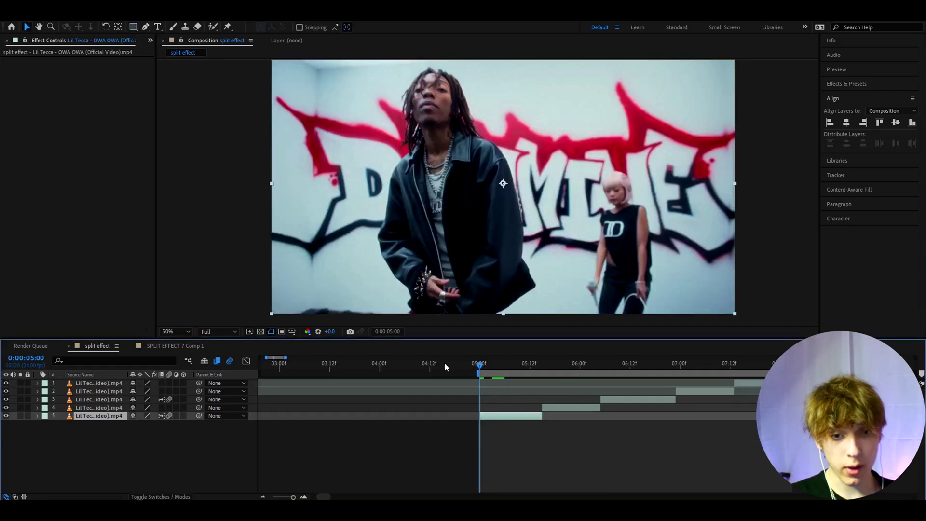
scroll(501, 412, "up", 3)
left_click_drag(507, 362, 462, 357)
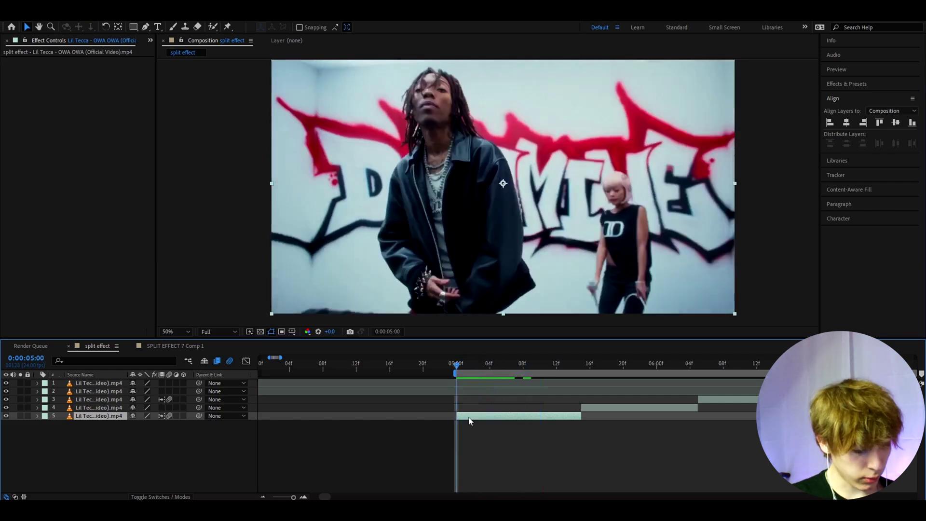
key("ctrl+d")
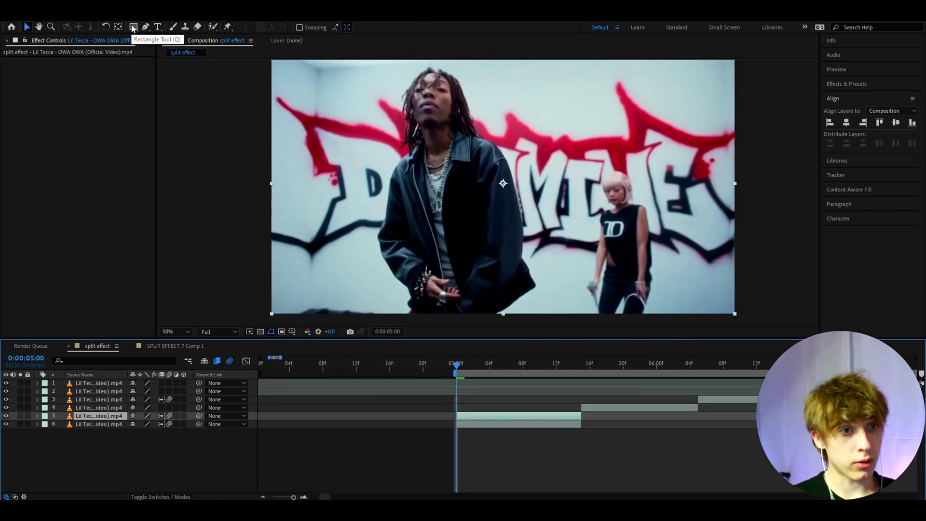
Mask the duplicate with a small square around the man's face and shift that layer slightly down and left
left_click(133, 27)
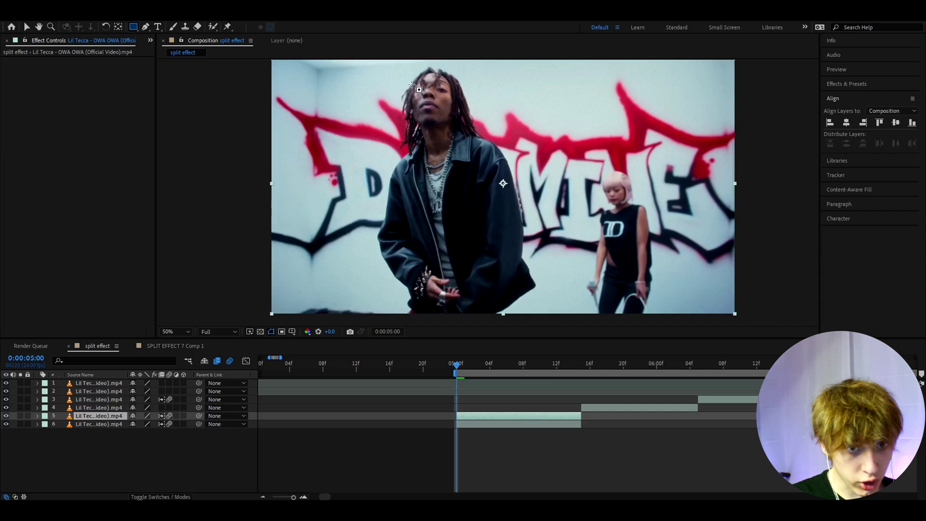
left_click_drag(411, 79, 450, 119)
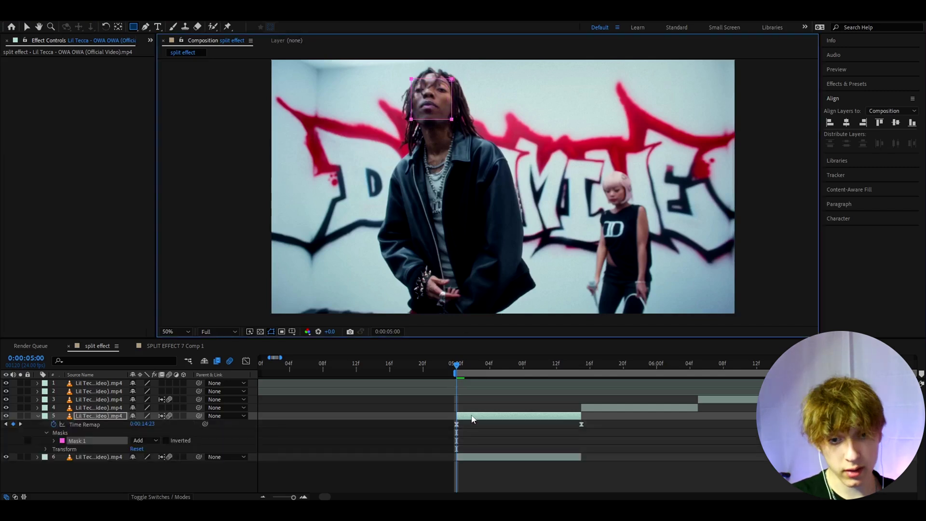
key("v")
left_click_drag(434, 88, 420, 105)
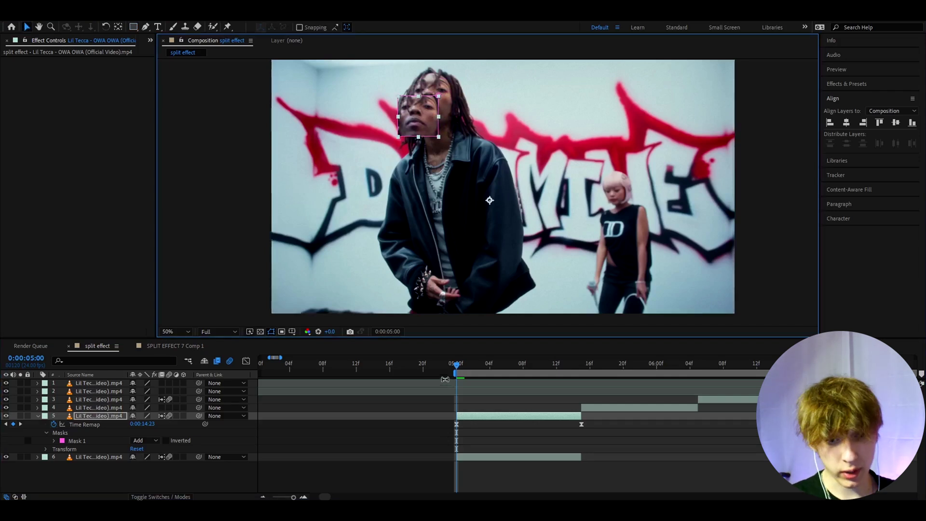
Split the masked face layer at 0:00:05:03 and delete the part after the split
left_click_drag(457, 366, 481, 414)
scroll(481, 414, "up", 2)
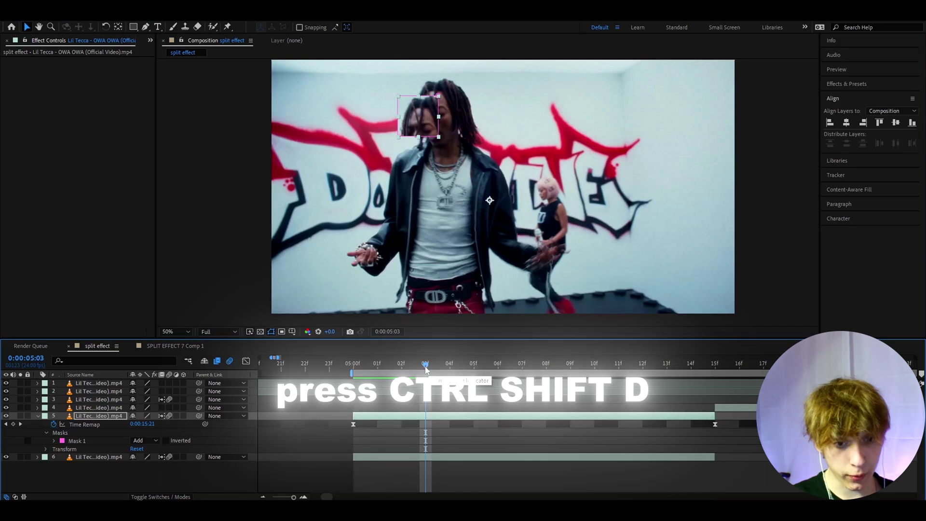
key("ctrl+shift+d")
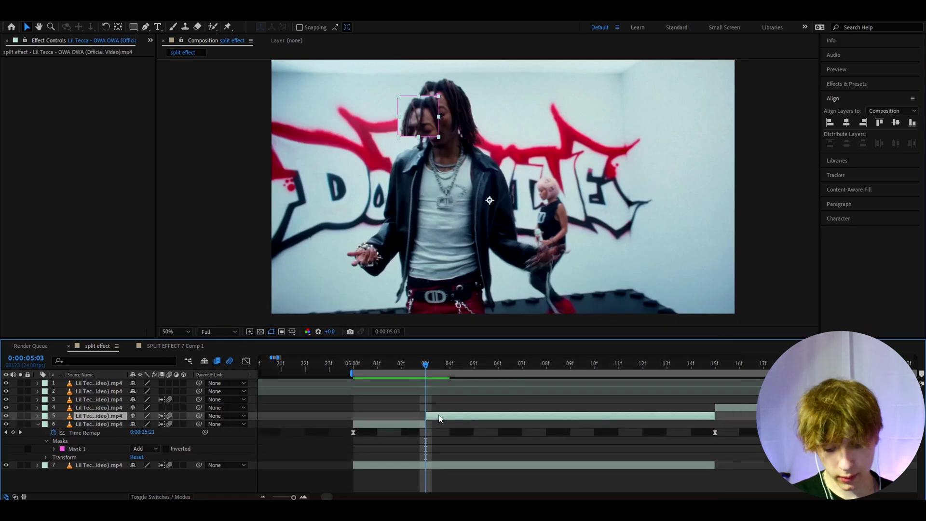
key("Delete")
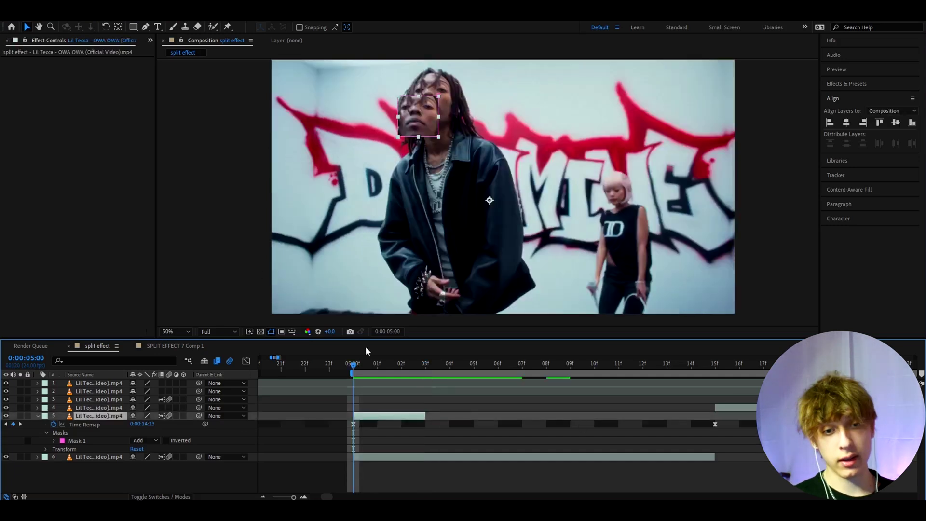
Add an adjustment layer above the masked face layer and apply Posterize Time with a frame rate of 8
mouse_move(361, 359)
left_mouse_down()
mouse_move(404, 363)
mouse_move(354, 364)
left_mouse_up()
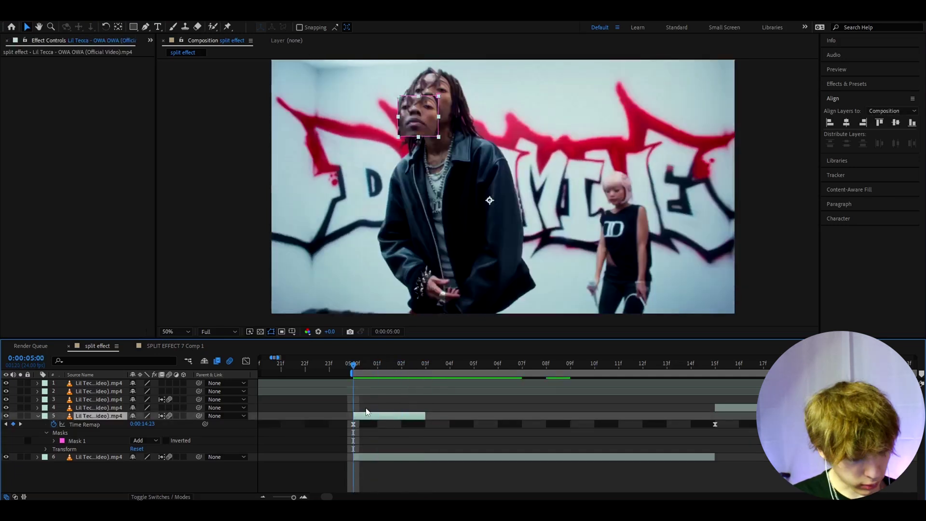
key("ctrl+alt+y")
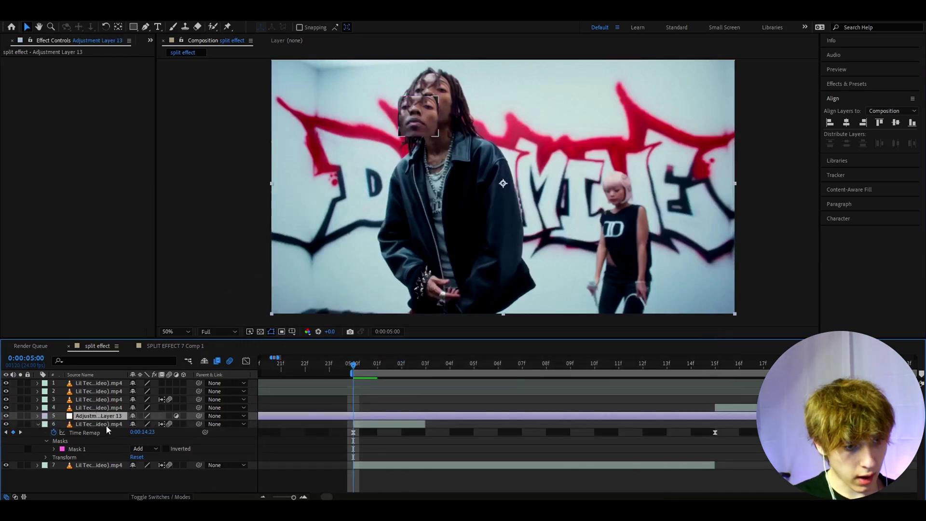
key("ctrl+space")
type("post")
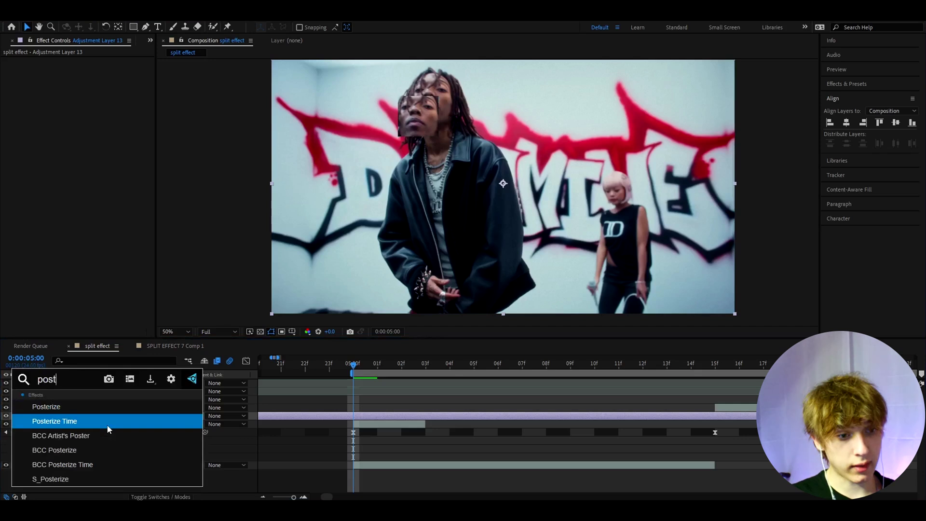
left_click(108, 422)
left_click(91, 70)
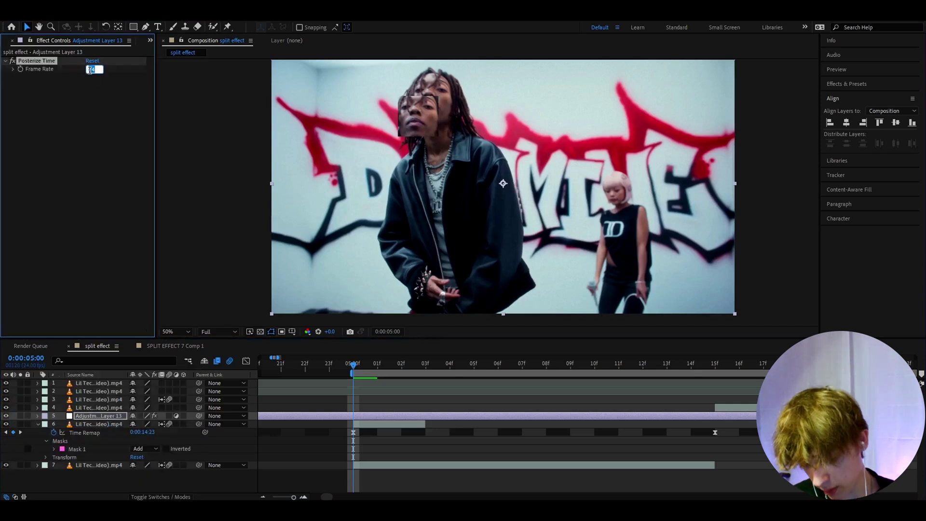
type("8")
Trim the Posterize Time adjustment layer to the length of the clip starting at 0:00:05:00
left_click(347, 420)
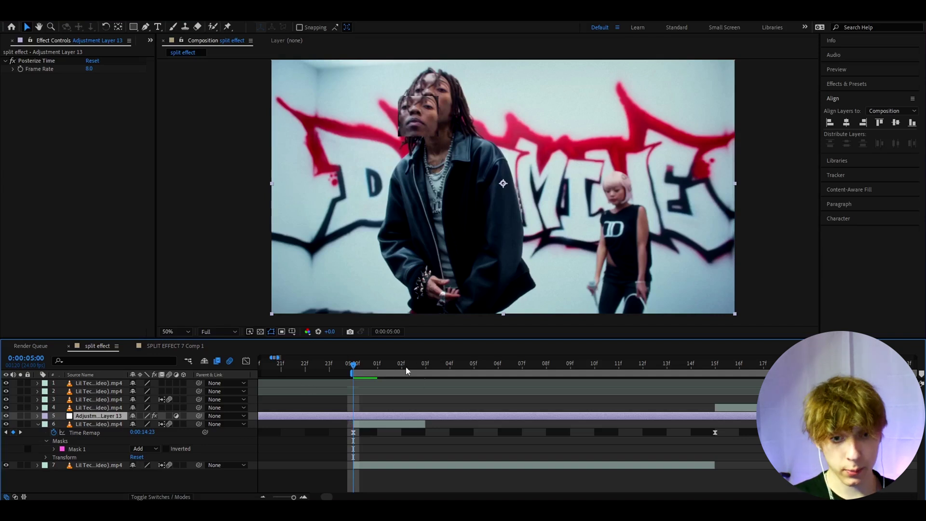
left_click_drag(406, 368, 353, 367)
left_click(46, 60)
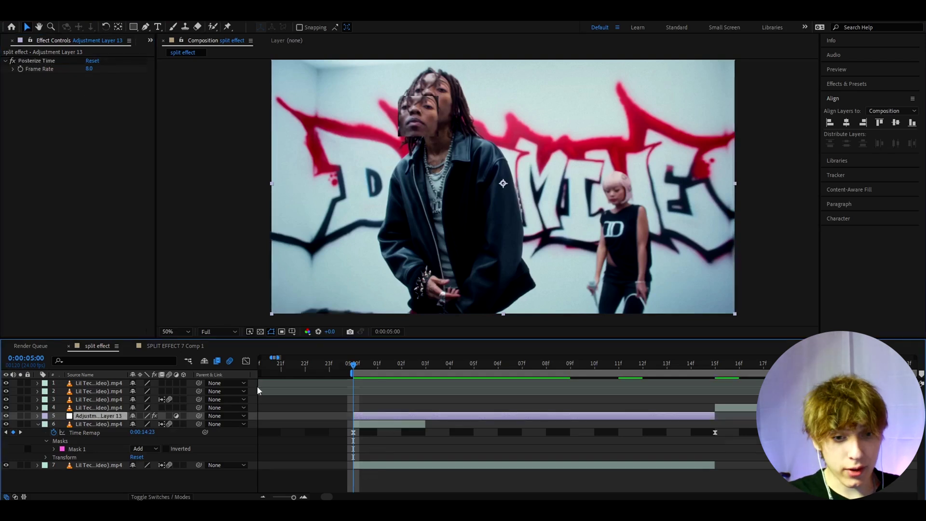
left_click(300, 438)
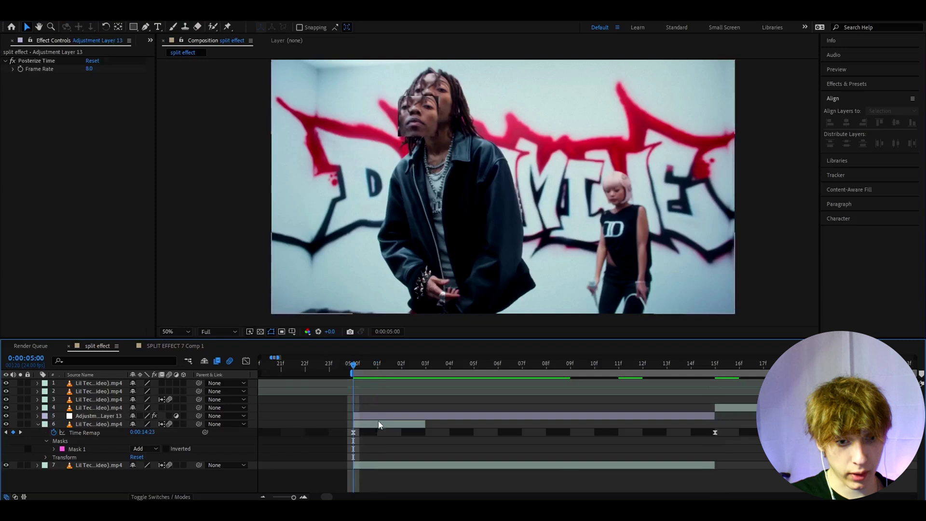
Add a second adjustment layer directly above the masked face layer
left_click(378, 423)
left_click(367, 466)
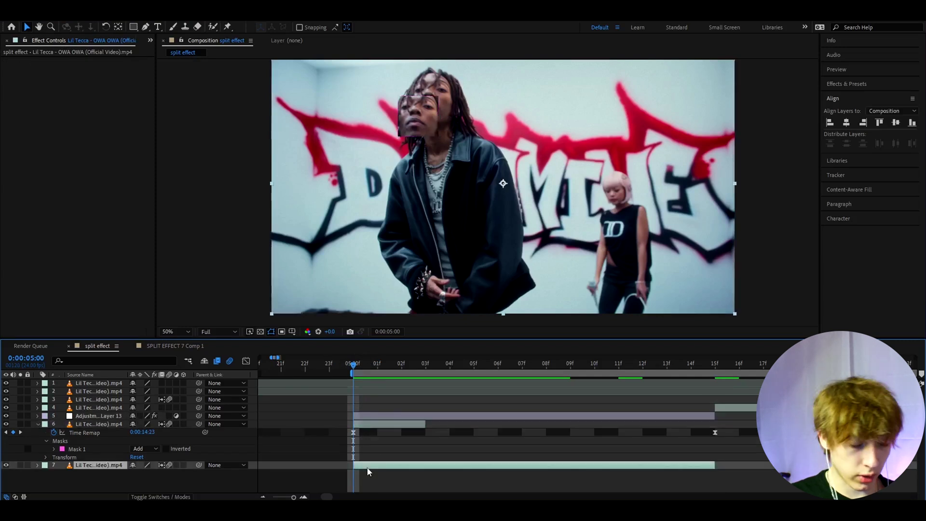
left_click(367, 424)
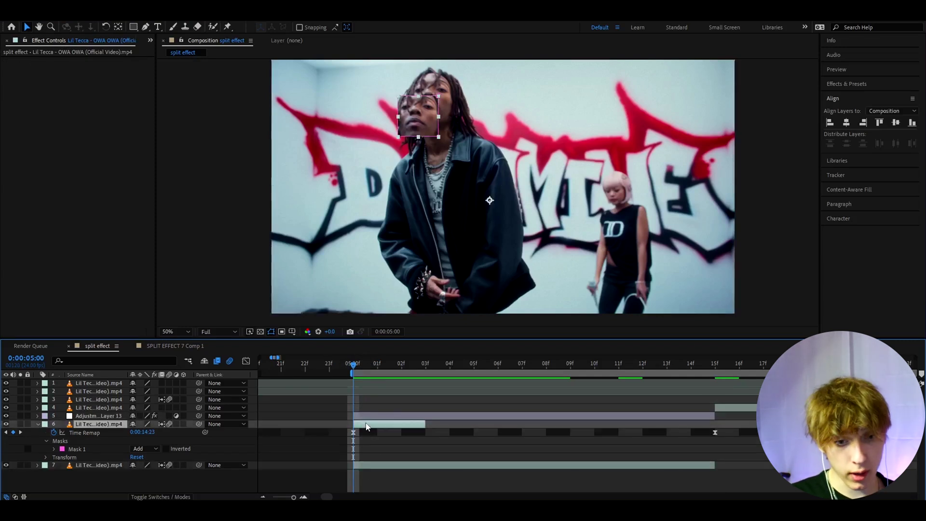
key("ctrl+alt+y")
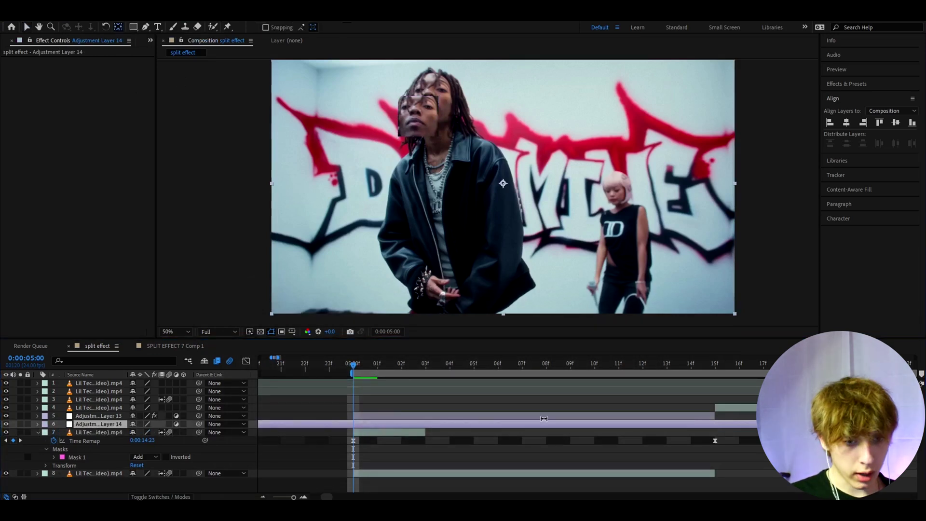
Draw ten small rectangular masks on the new adjustment layer, scattered over the man and the woman behind him
key("q")
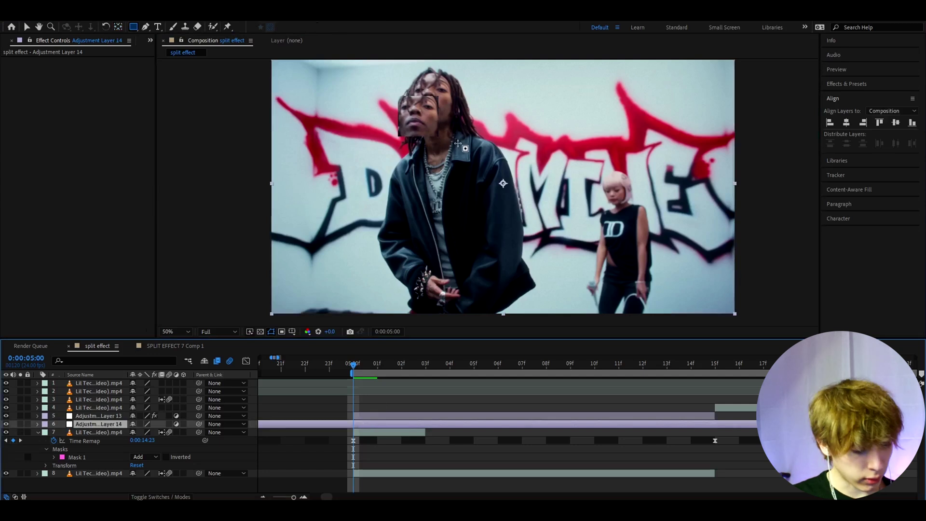
left_click_drag(474, 132, 512, 170)
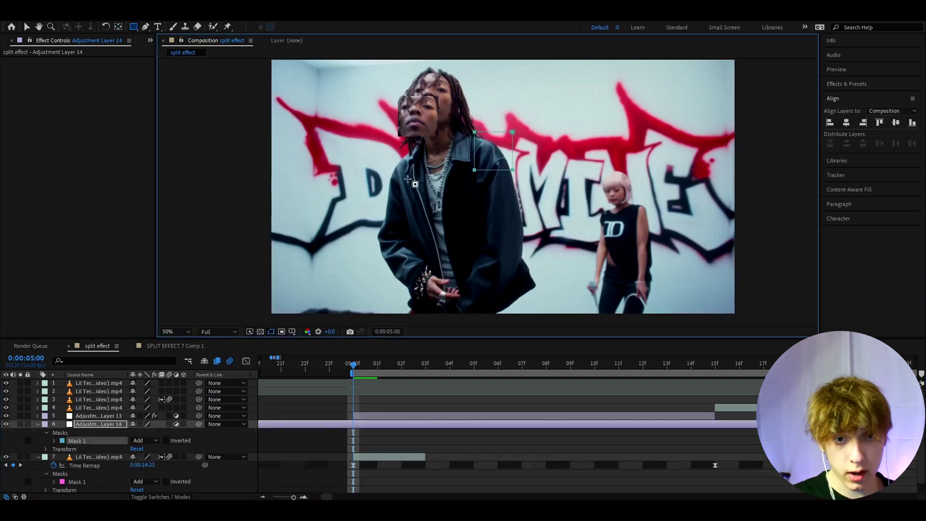
left_click_drag(386, 165, 417, 197)
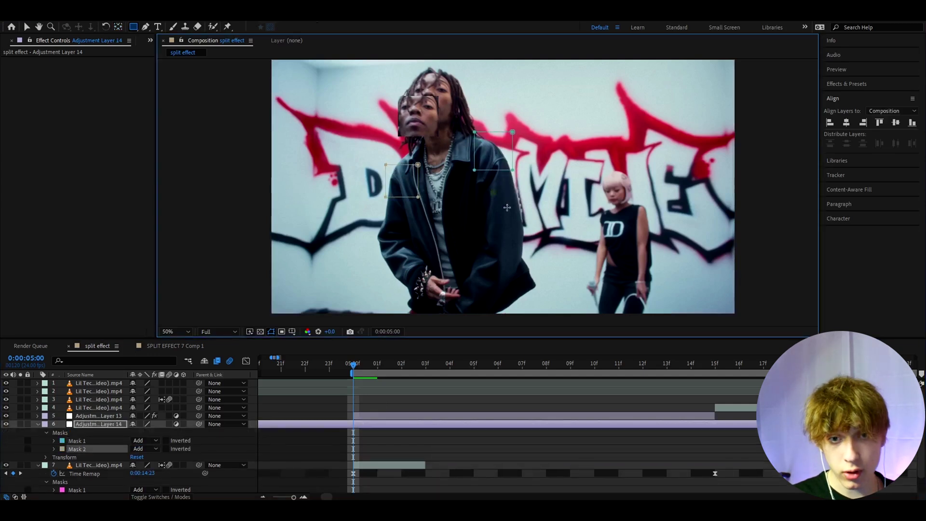
left_click_drag(492, 192, 526, 227)
left_click_drag(442, 68, 474, 101)
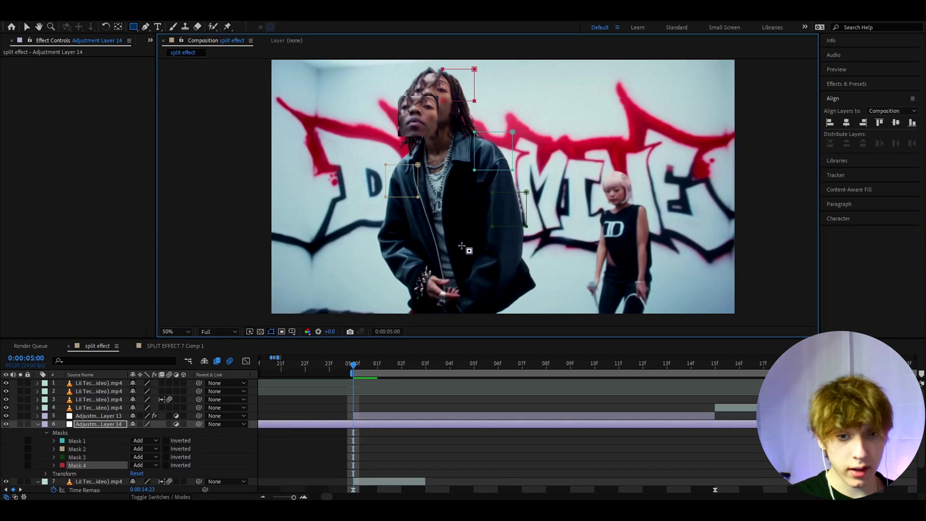
left_click_drag(379, 234, 424, 279)
left_click_drag(440, 193, 468, 222)
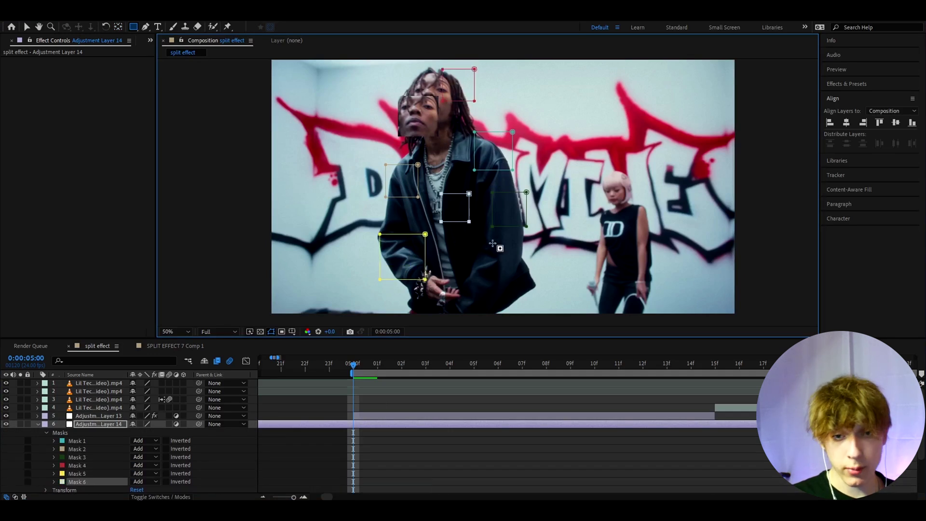
left_click_drag(504, 252, 535, 283)
left_click_drag(600, 178, 646, 244)
left_click_drag(593, 240, 620, 267)
Apply the Transform effect to the masked adjustment layer with position 1066, 493 and scale 114
key("ctrl+space")
type("tra")
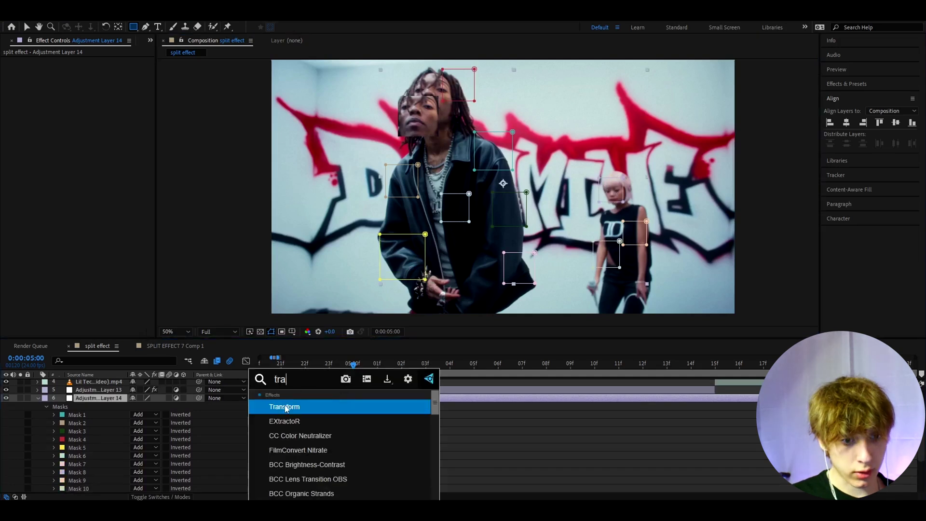
key("Return")
key("v")
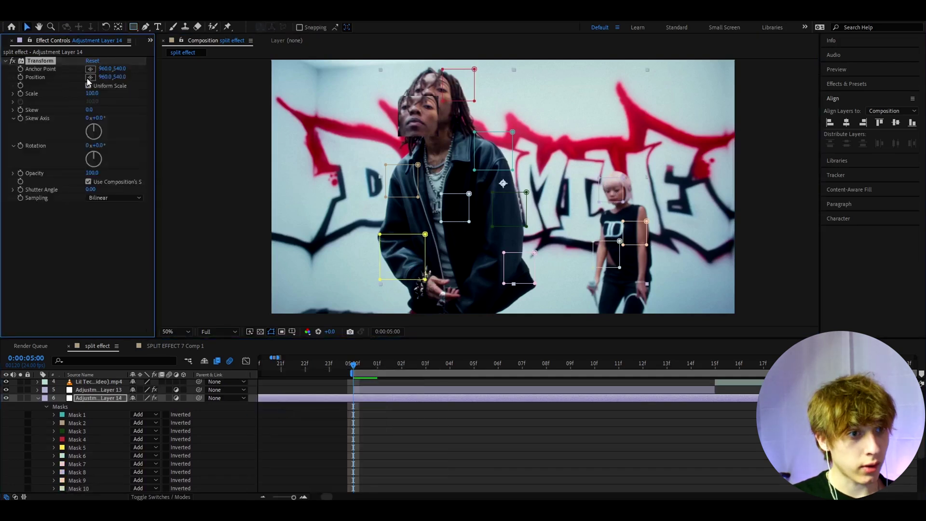
left_click_drag(106, 76, 151, 75)
left_click(425, 320)
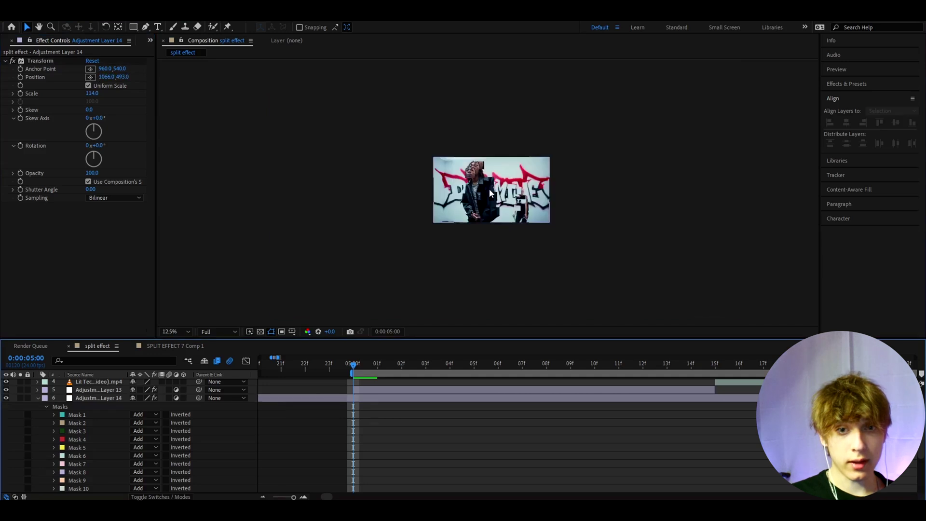
Split the masked adjustment layer at 0:00:05:00 and delete the part before the split
left_click(348, 400)
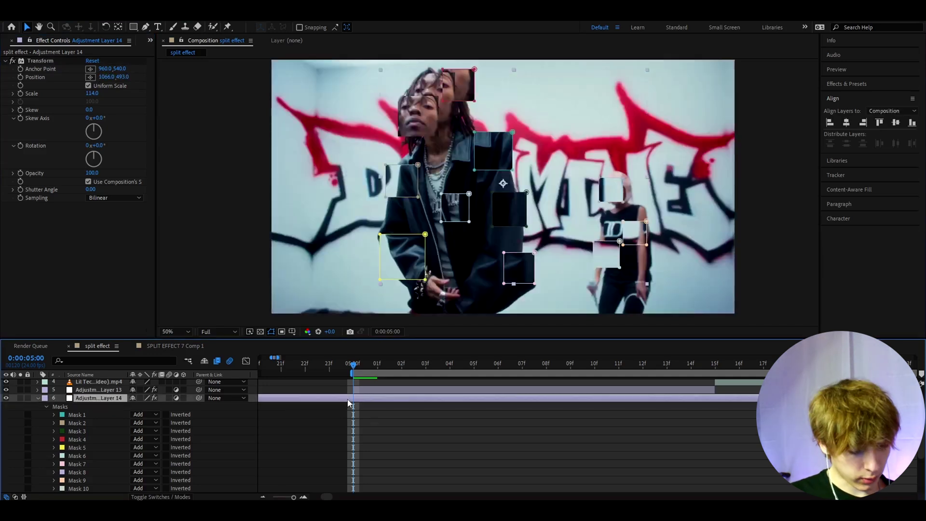
key("ctrl+shift+d")
left_click(348, 405)
key("Delete")
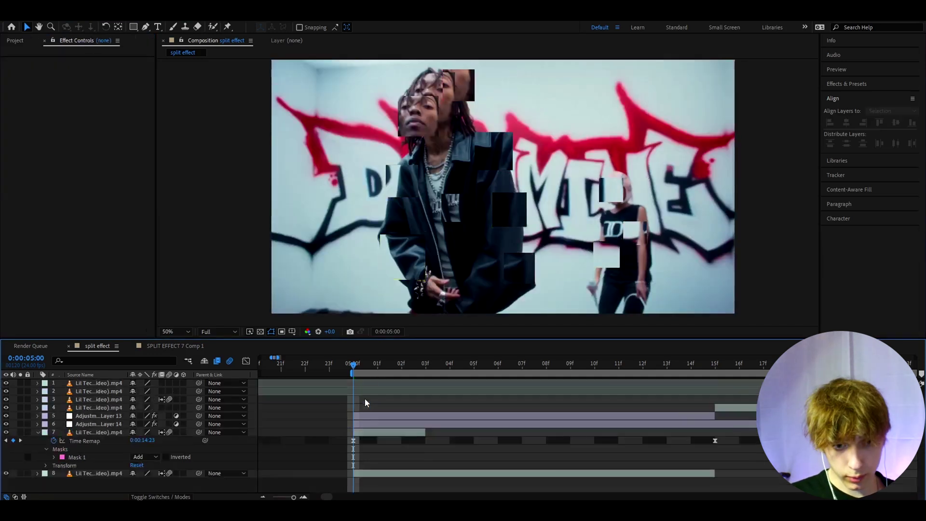
Trim the end of the masked Transform adjustment layer to 0:00:05:04
left_click(376, 424)
left_click(399, 435)
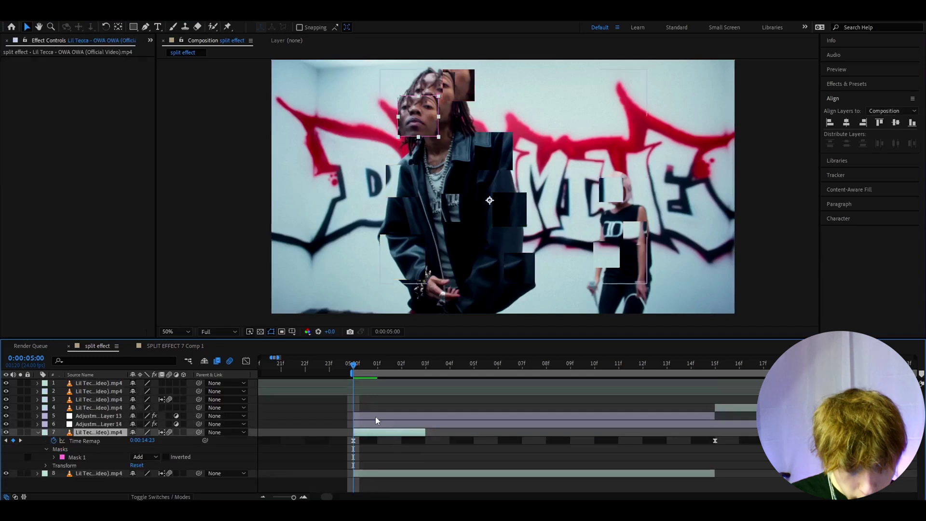
left_click_drag(376, 368, 418, 369)
left_click(421, 423)
key("alt+bracketright")
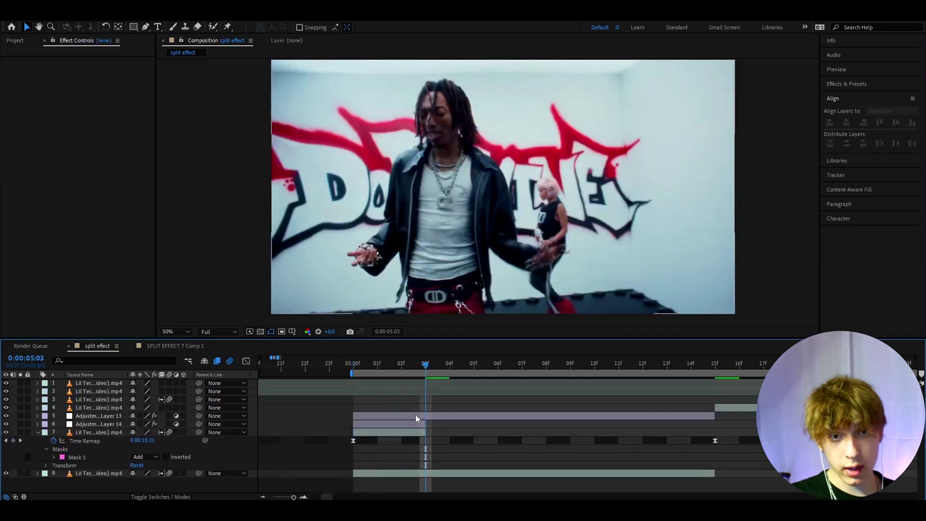
left_click_drag(430, 424, 444, 423)
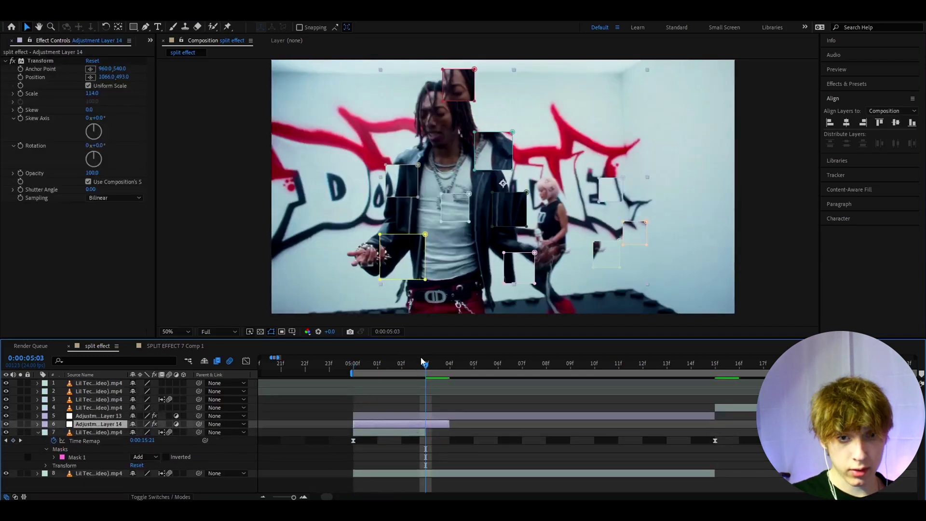
Move the masked Transform adjustment layer above the Posterize Time adjustment layer in the stack
left_click(413, 369)
left_click_drag(99, 424, 97, 414)
left_click(393, 423)
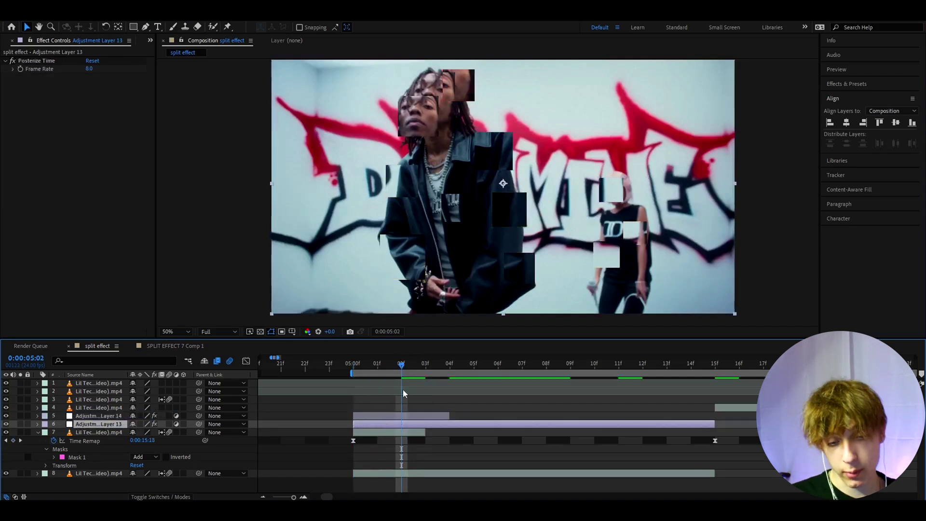
mouse_move(418, 365)
left_mouse_down()
mouse_move(407, 369)
mouse_move(426, 373)
left_mouse_up()
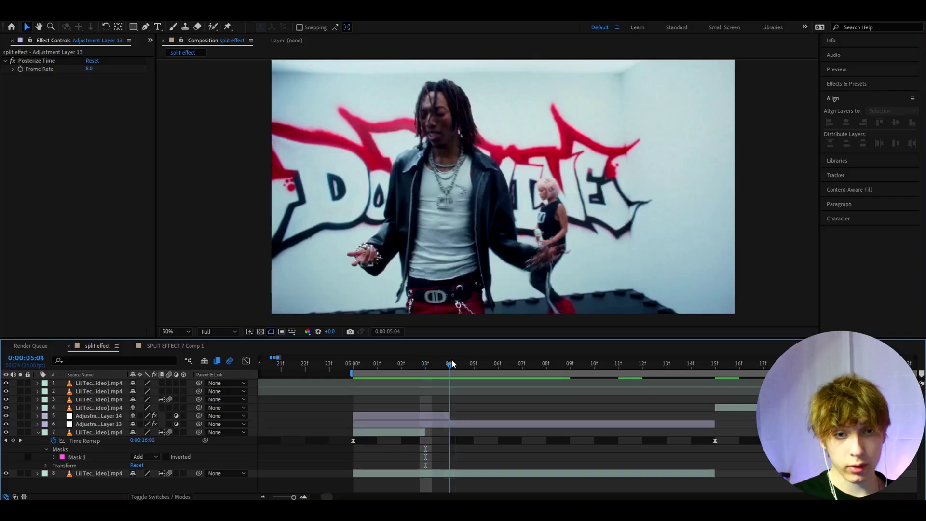
key("Page_Down")
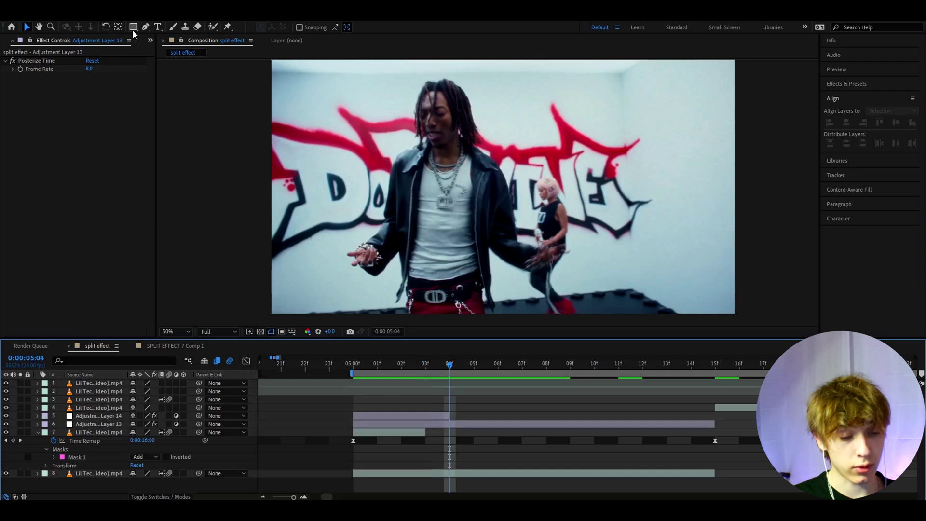
Add an adjustment layer above the scattered-squares one and mask it to the upper-left quarter of the frame
left_click(423, 416)
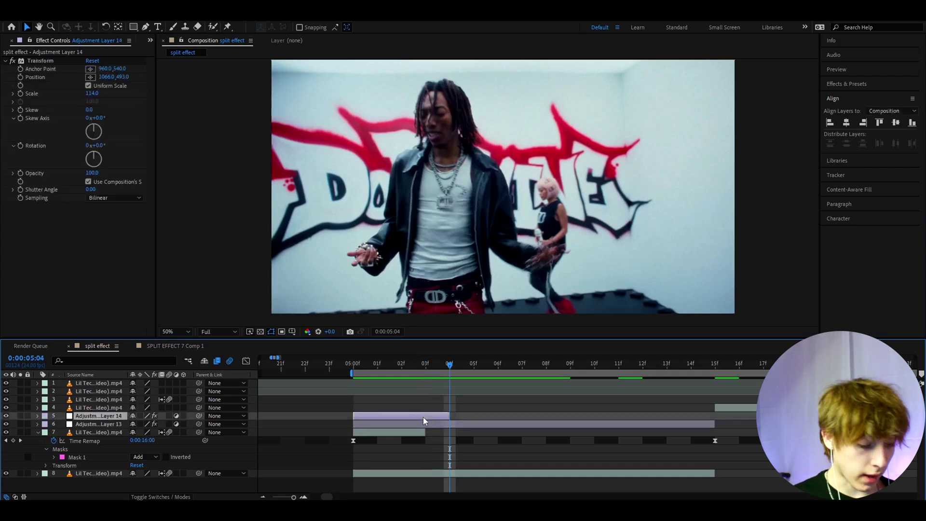
key("ctrl+alt+y")
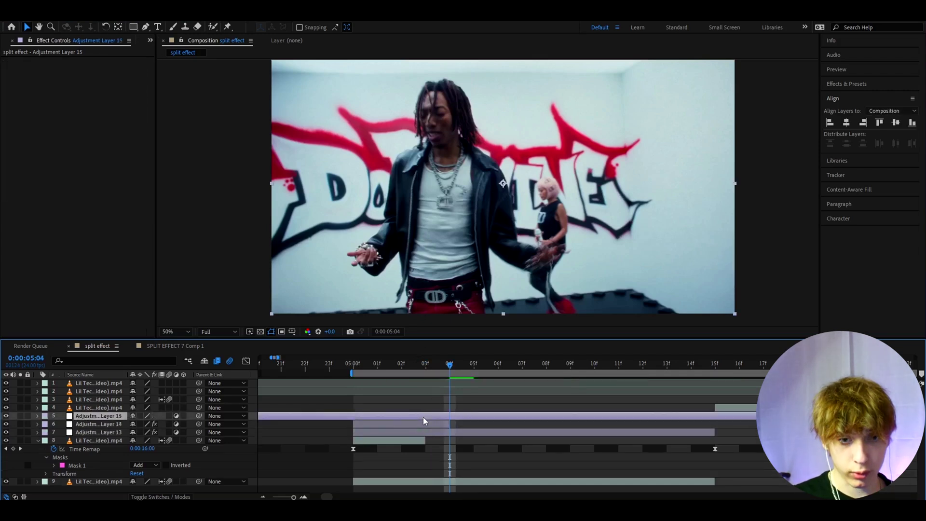
left_click(134, 27)
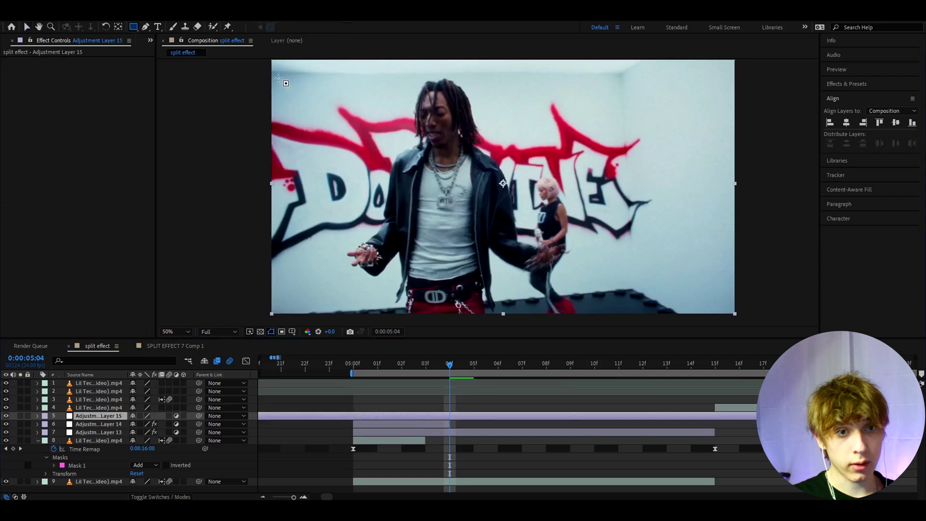
key("comma")
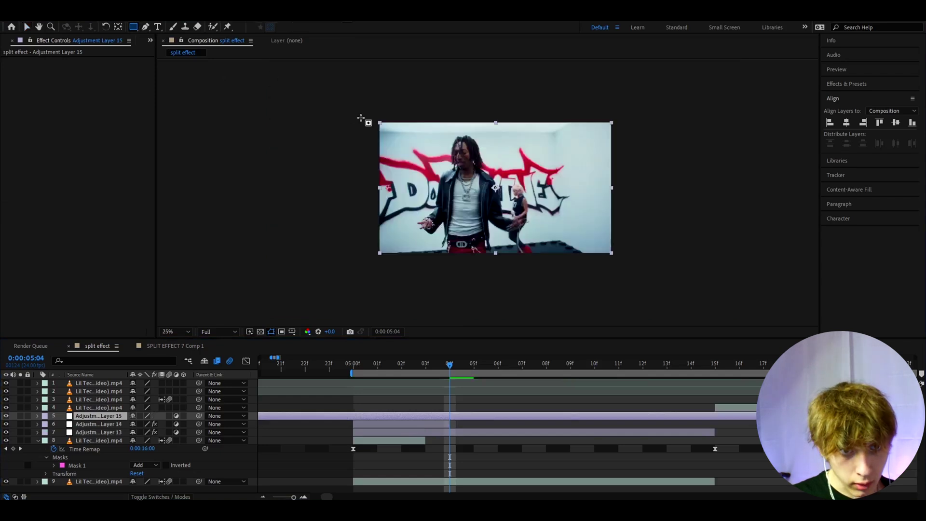
left_click_drag(375, 118, 492, 188)
Apply the Transform effect to the upper-left masked adjustment layer with position 1056, 540 and scale 112
left_click(432, 418)
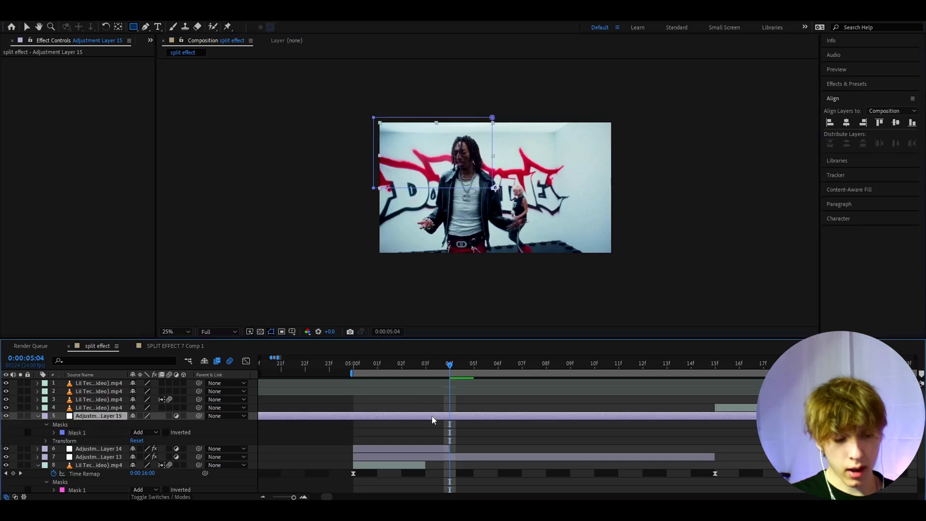
key("ctrl+space")
type("tra")
key("Return")
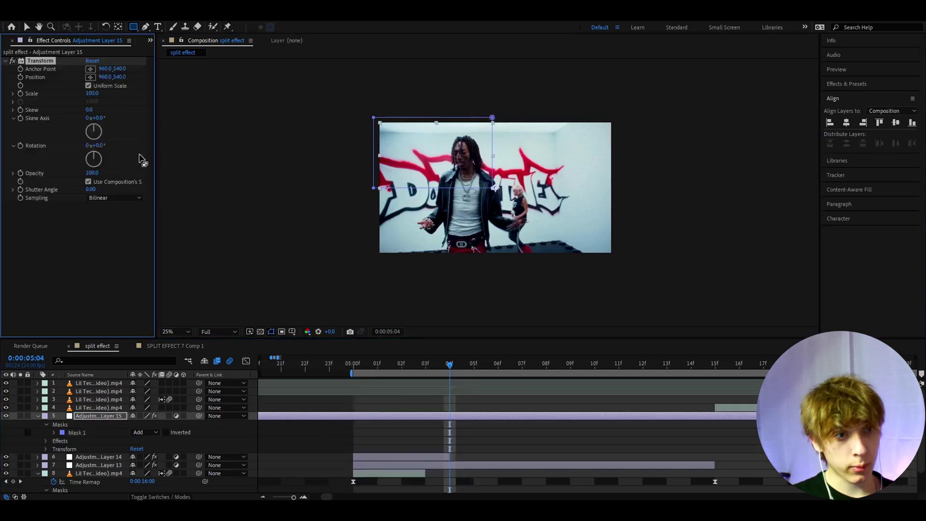
key("period")
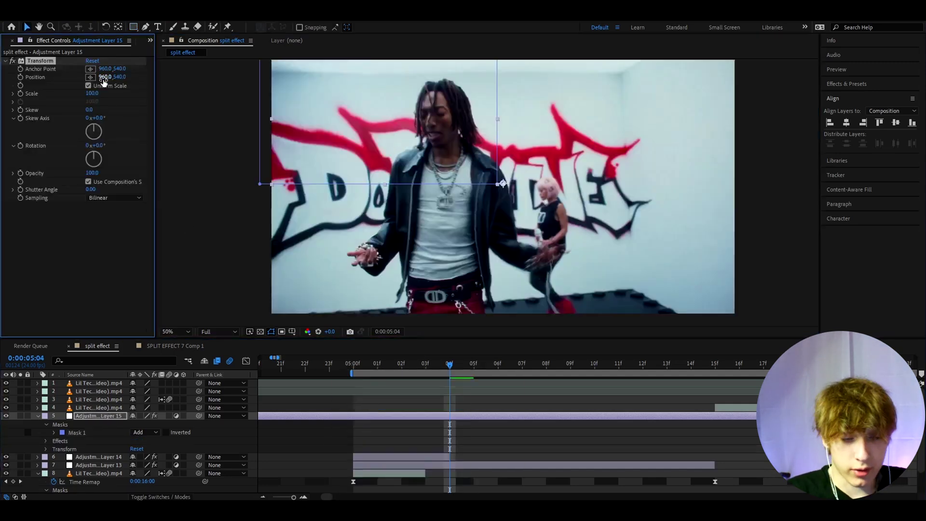
left_click_drag(108, 77, 122, 78)
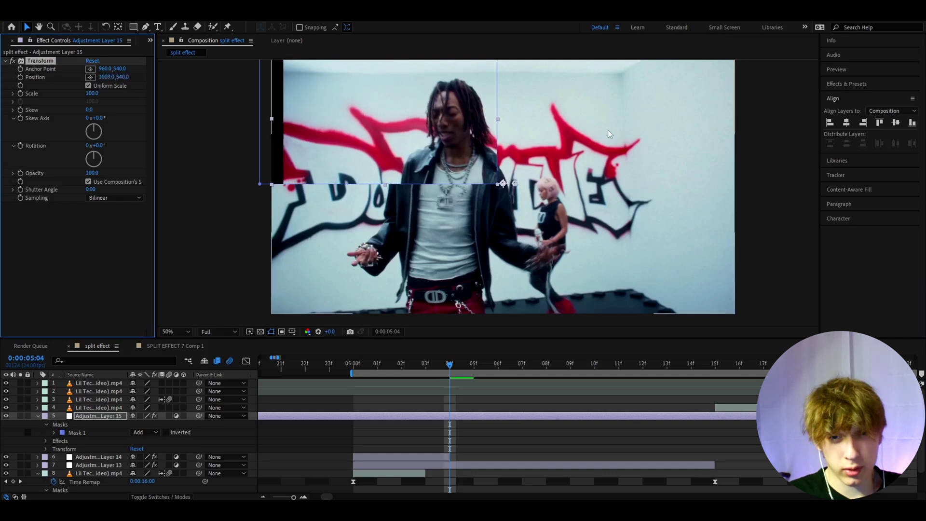
left_click(91, 93)
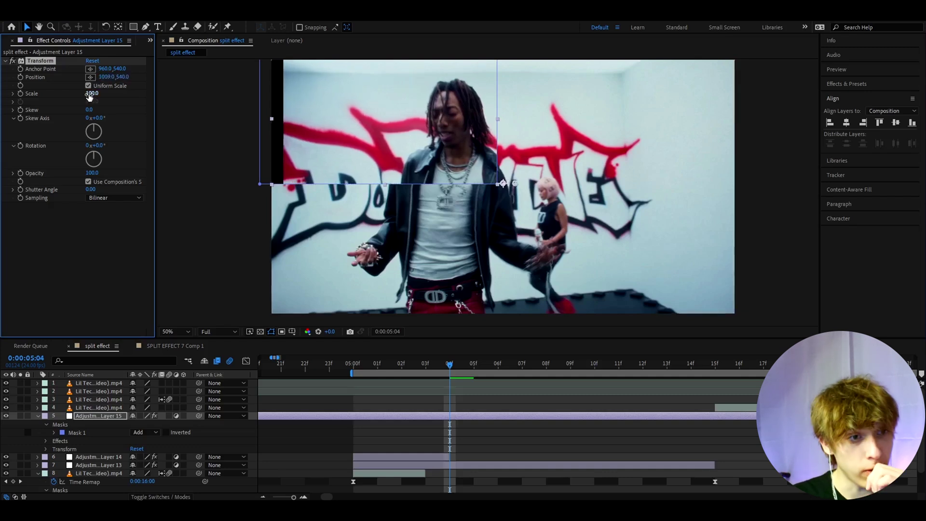
left_click(91, 94)
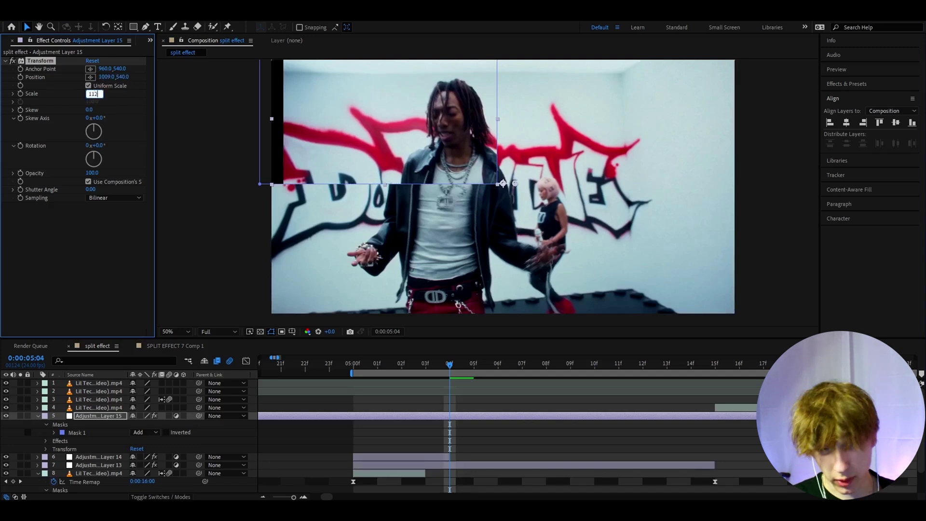
key("Return")
left_click_drag(108, 77, 123, 79)
left_click(456, 414)
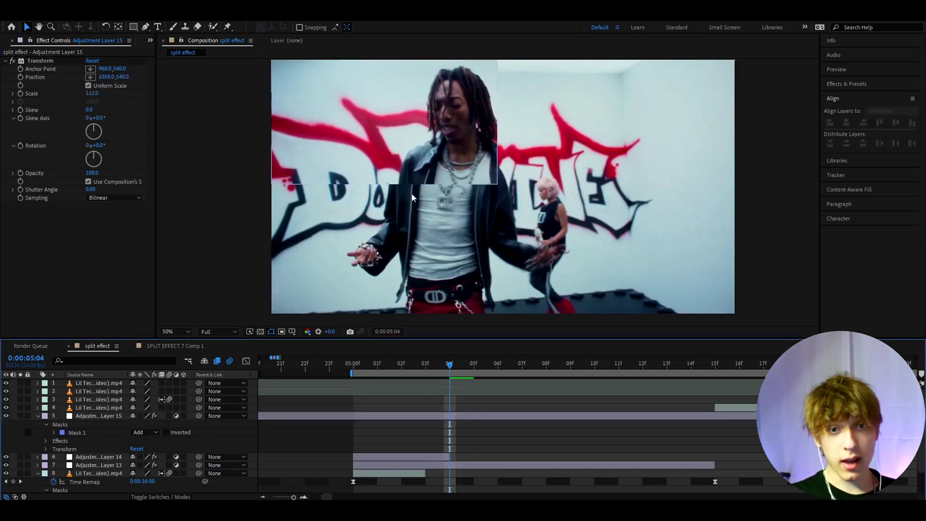
Trim the upper-left masked adjustment layer to run from 0:00:05:03 to 0:00:05:06
left_click(450, 415)
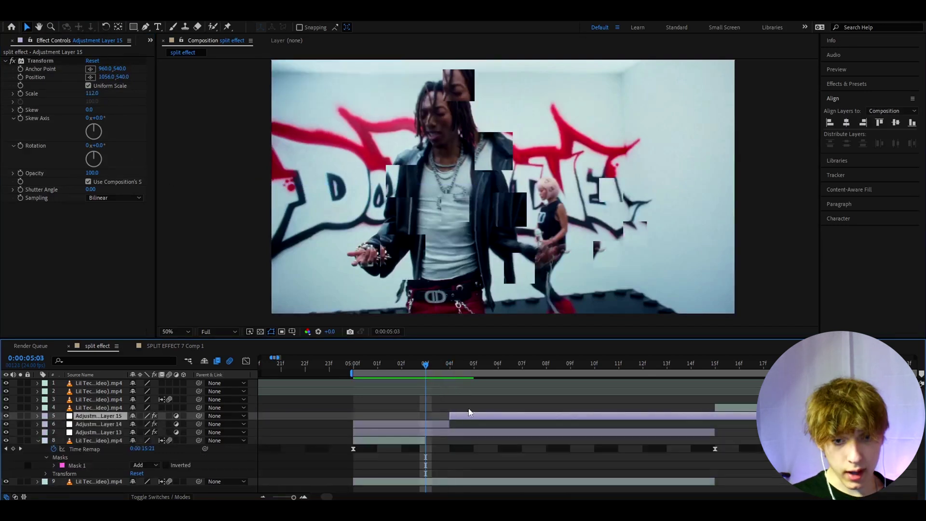
left_click_drag(468, 418, 454, 416)
left_click(434, 425)
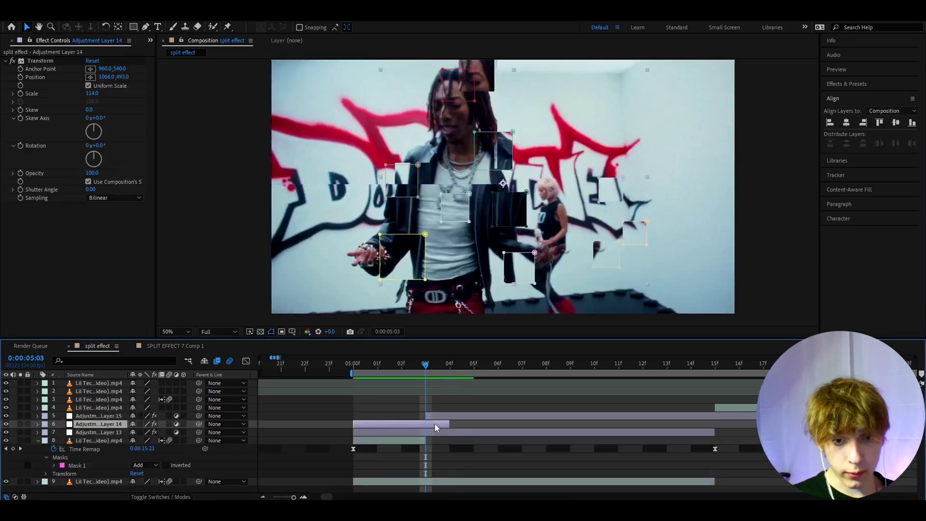
left_click_drag(419, 369, 498, 363)
left_click(430, 416)
key("ctrl+shift+d")
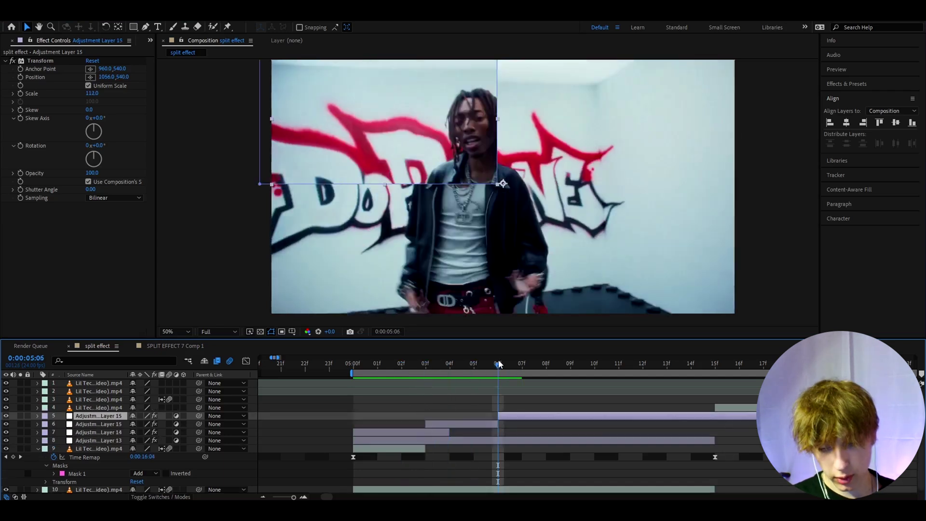
key("Delete")
Add an adjustment layer above the upper-left one and mask it to the upper-right quarter of the frame
left_click(476, 365)
left_click(440, 414)
key("ctrl+alt+y")
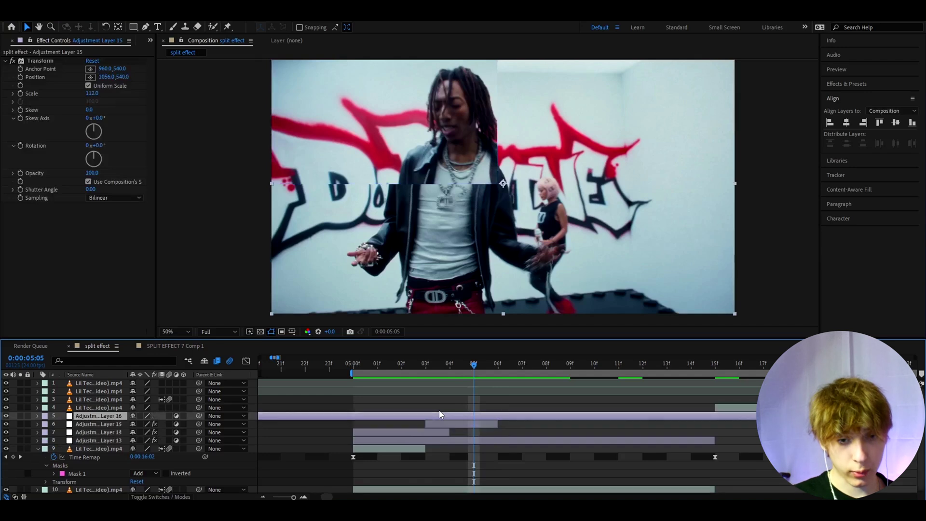
key("q")
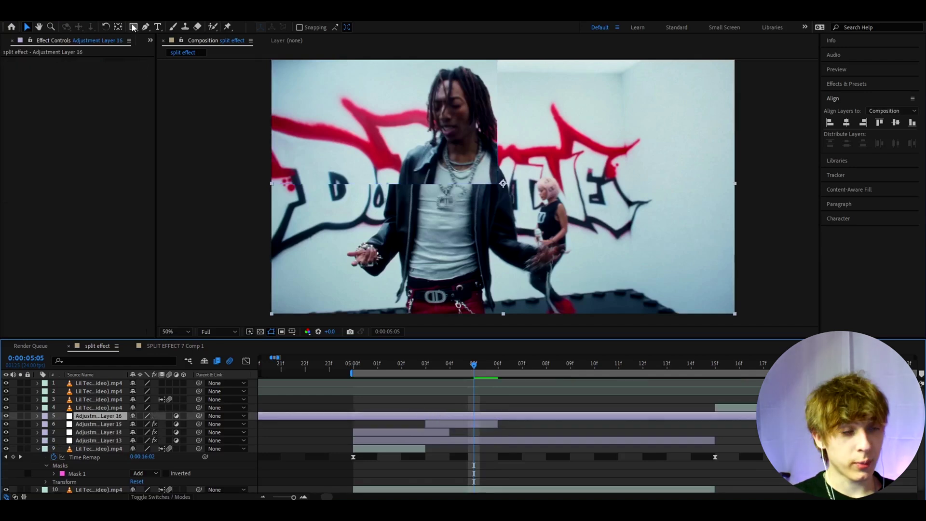
key("comma")
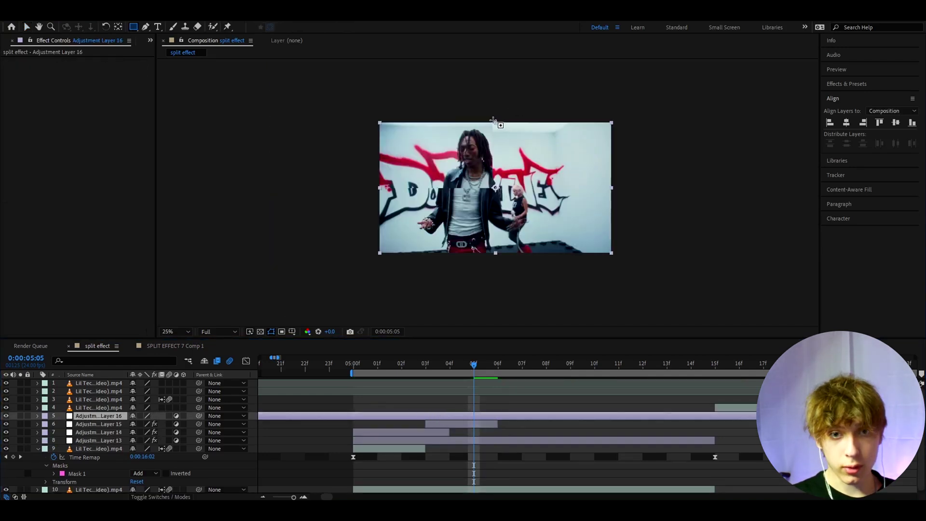
left_click_drag(492, 121, 616, 189)
key("v")
Apply the Transform effect to the upper-right masked adjustment layer with position 870, 310 and scale 125
left_click(404, 417)
key("ctrl+space")
type("tra")
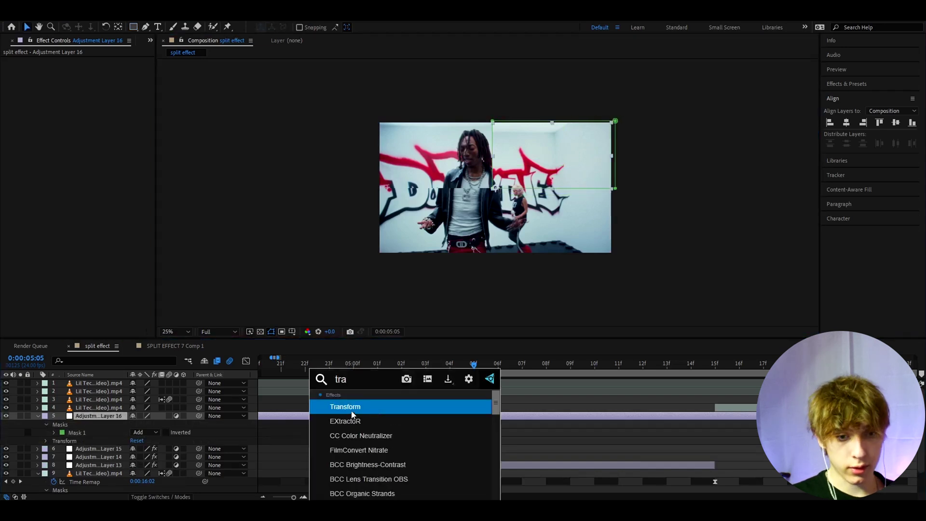
left_click(351, 410)
key("period")
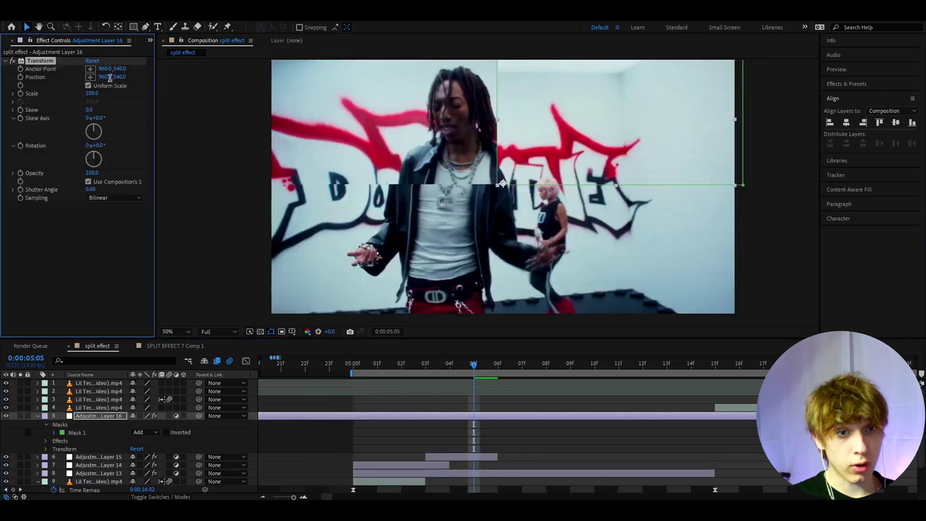
left_click_drag(102, 77, 17, 70)
Split the upper-right masked adjustment layer at 0:00:05:03 and delete the part before the split
key("Page_Up")
key("Page_Up")
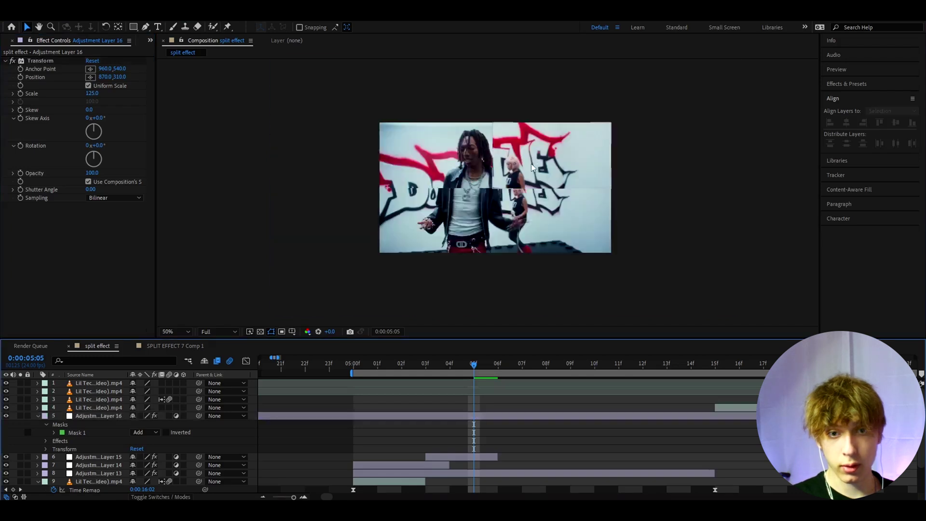
key("ctrl+shift+d")
key("Delete")
key("Page_Down")
key("Page_Down")
key("Page_Down")
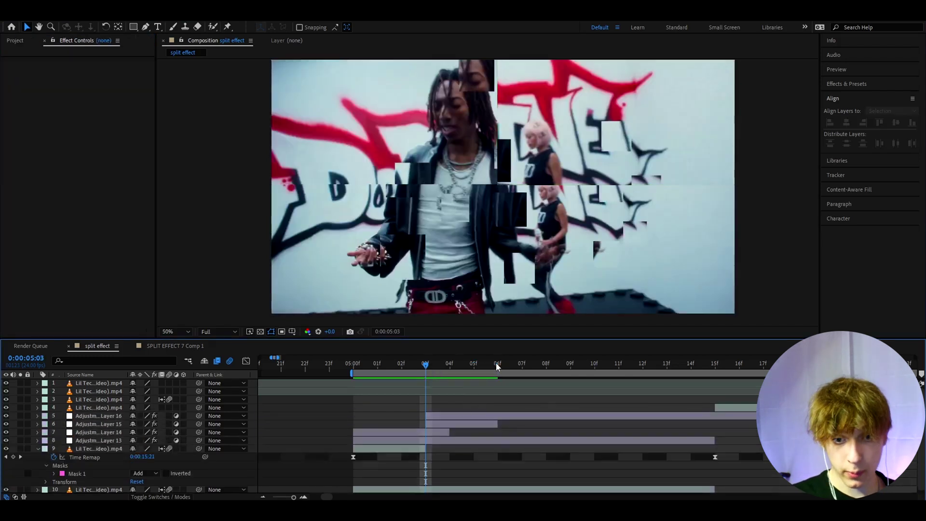
Split the upper-right masked adjustment layer at 0:00:05:06 and delete the part after the split
left_click(488, 416)
key("ctrl+shift+d")
key("Delete")
key("Page_Up")
key("Page_Up")
key("Page_Up")
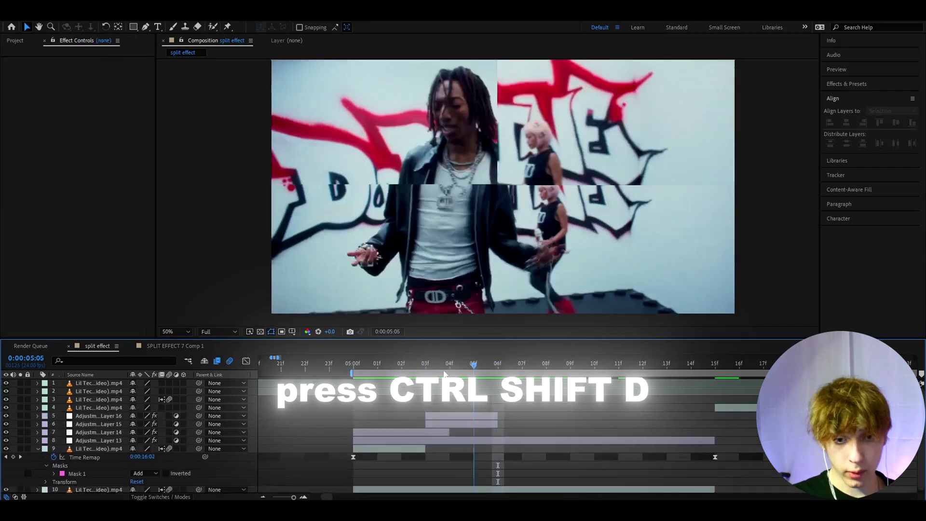
Add an adjustment layer directly above the upper-right one and mask it to the lower-right quarter of the frame
key("ctrl+alt+y")
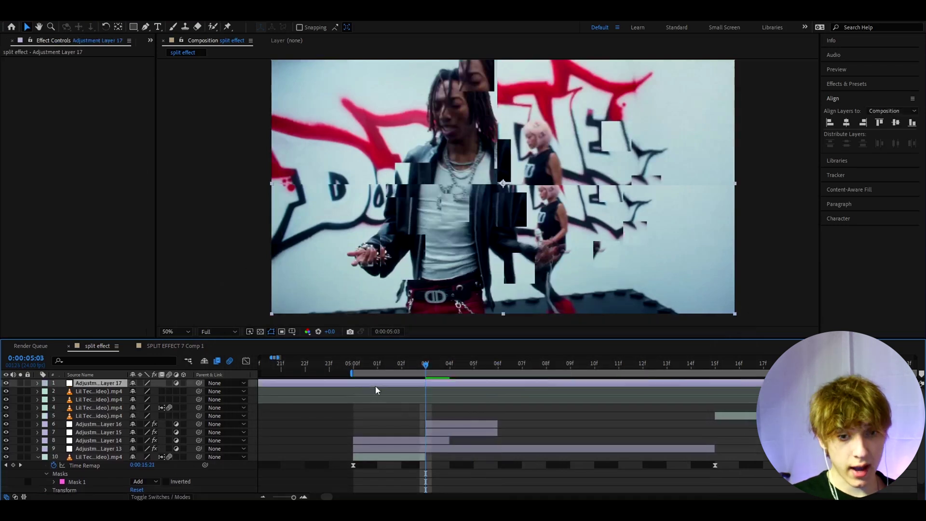
left_click_drag(85, 384, 88, 420)
left_click(88, 418)
left_click(396, 408)
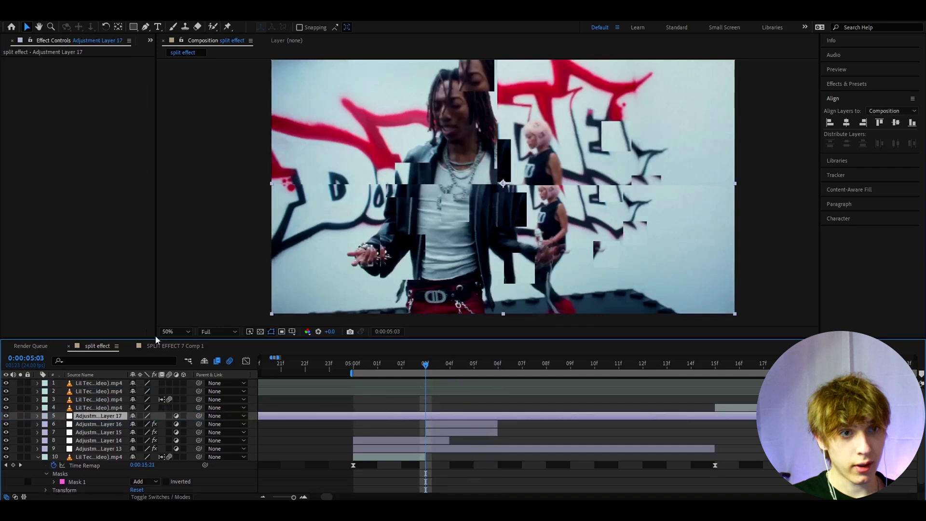
key("q")
key("comma")
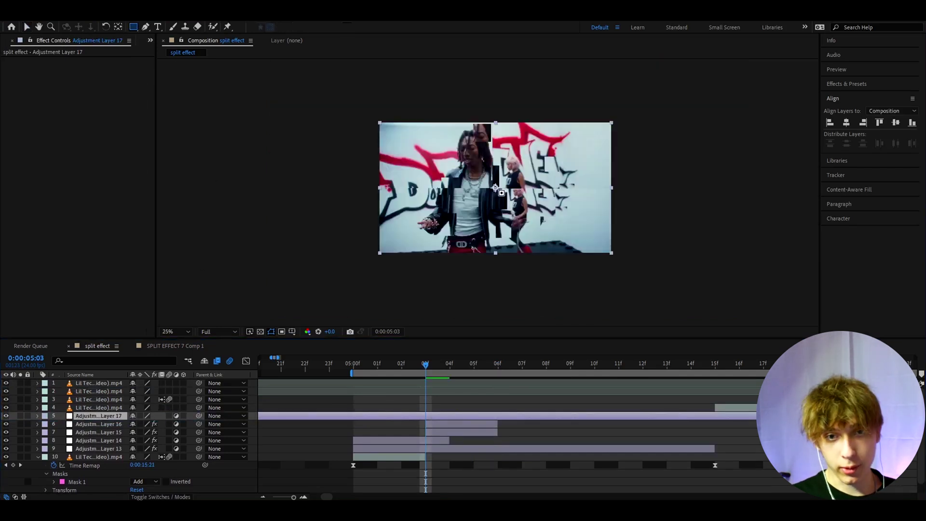
left_click_drag(495, 187, 618, 254)
key("v")
Apply the Transform effect to the lower-right masked adjustment layer with position 1190, 540 and scale 116
key("ctrl+space")
type("tra")
key("Return")
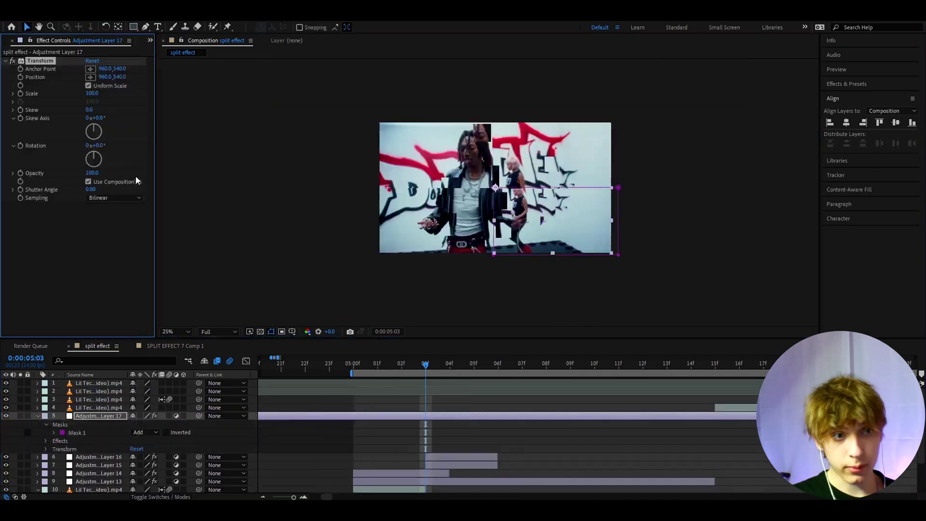
key("period")
left_click_drag(92, 93, 216, 83)
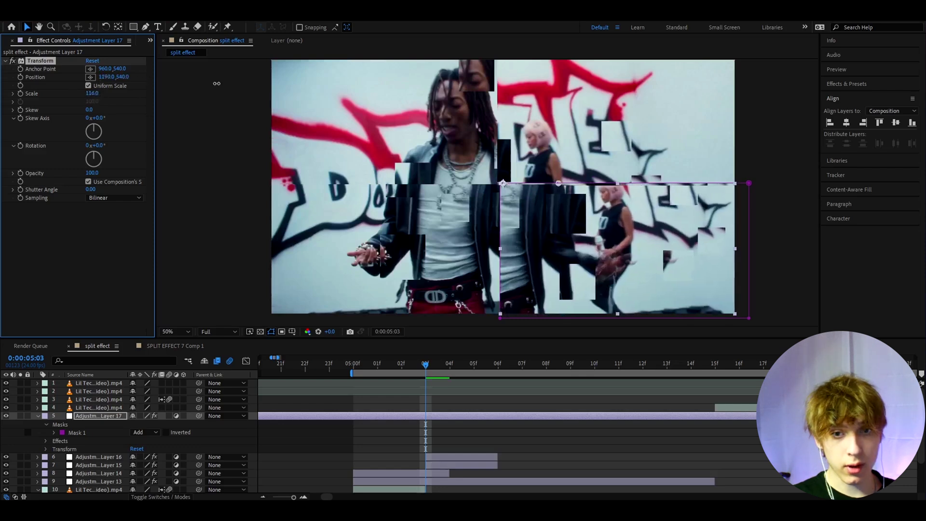
Start the lower-right masked adjustment layer at 0:00:05:03 and extend its end to 0:00:05:09
left_click(393, 424)
left_click(491, 416)
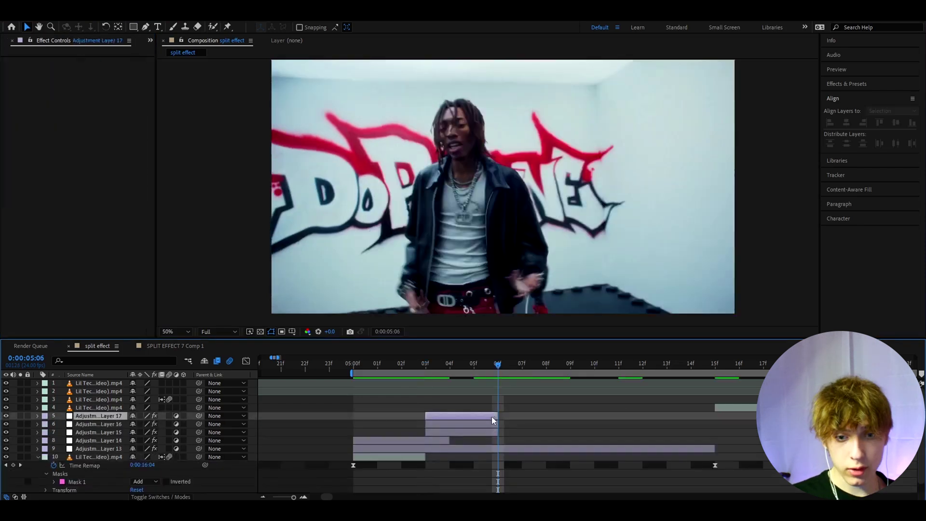
left_click_drag(497, 416, 559, 410)
Extend the two upper quarter adjustment layers to 0:00:05:09 and split the upper-left one at 0:00:05:06
mouse_move(507, 364)
left_mouse_down()
mouse_move(377, 349)
mouse_move(357, 370)
mouse_move(547, 371)
mouse_move(498, 373)
left_mouse_up()
left_click(489, 432)
left_click_drag(495, 432, 569, 430)
key("ctrl+shift+d")
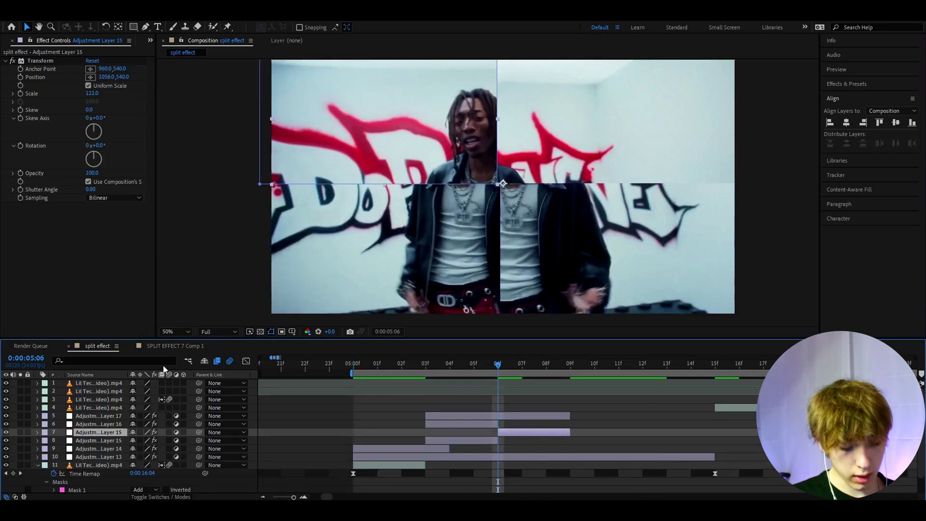
Set the Transform position of the upper-left adjustment layer's second segment to 819, 540
left_click_drag(103, 76, 2, 85)
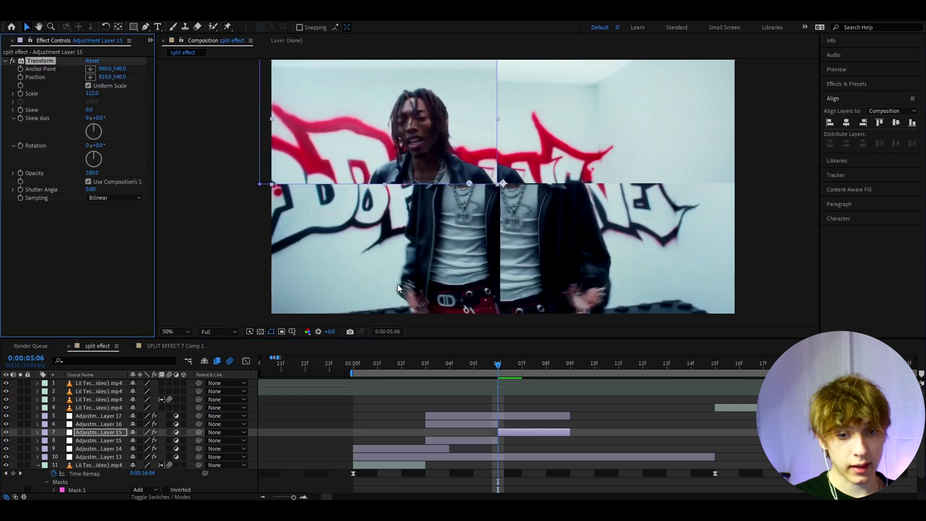
left_click(517, 448)
left_click_drag(499, 365, 425, 372)
Apply S_Flicker above Posterize Time on the full-frame adjustment layer and set its amplitude to 0.37
left_click(418, 457)
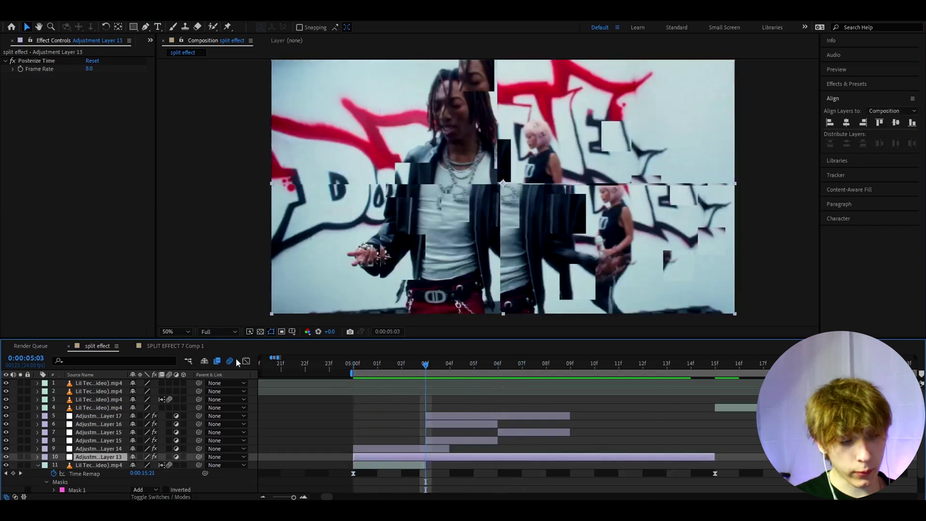
key("ctrl+space")
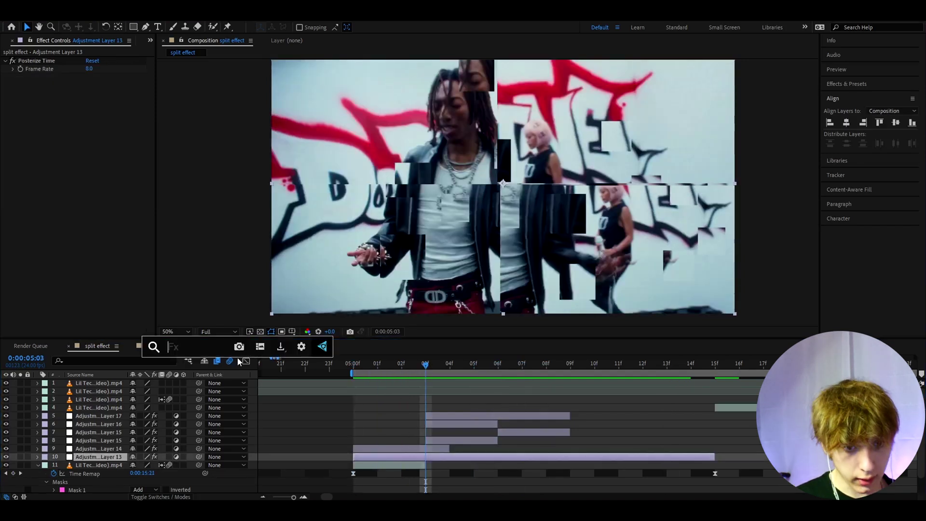
type("s_flicker")
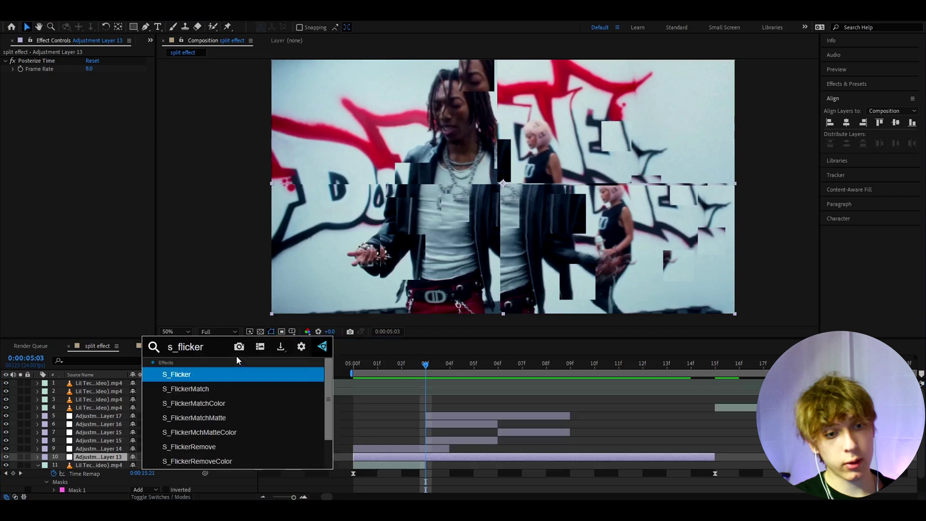
left_click(182, 376)
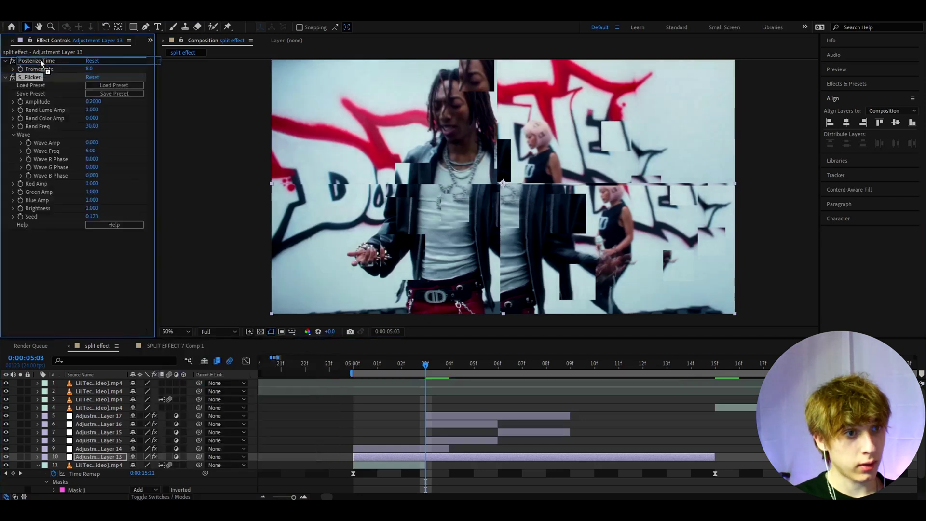
left_click_drag(94, 83, 104, 81)
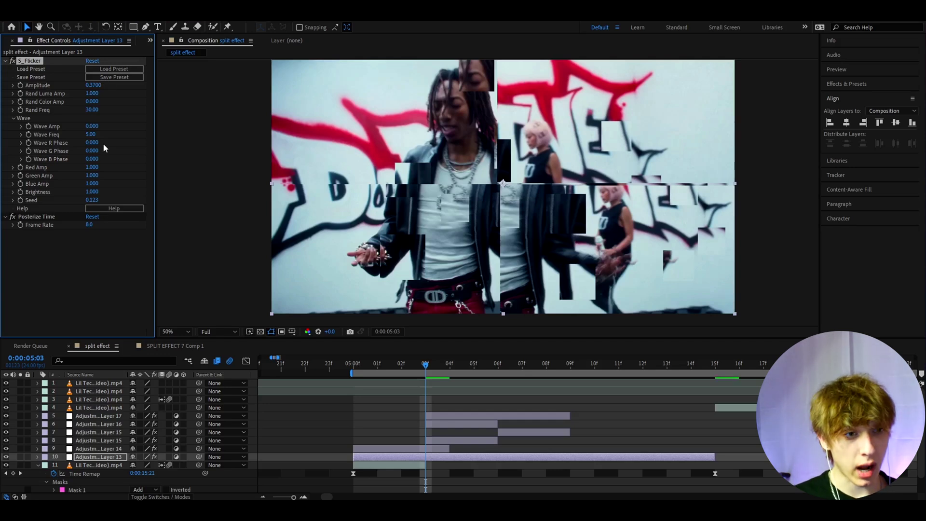
Create a new adjustment layer above the flicker layer and apply the Exposure effect to it
scroll(325, 361, "down", 1)
left_click(355, 370)
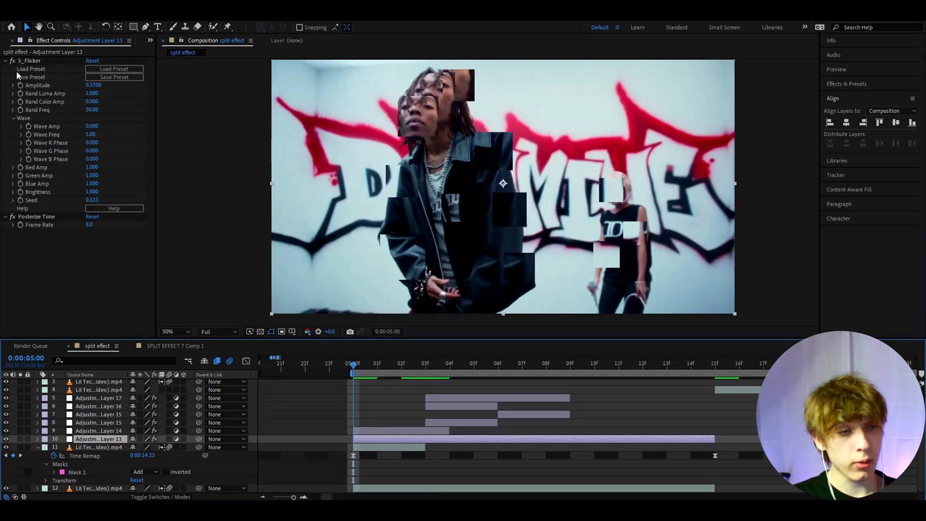
key("ctrl+alt+y")
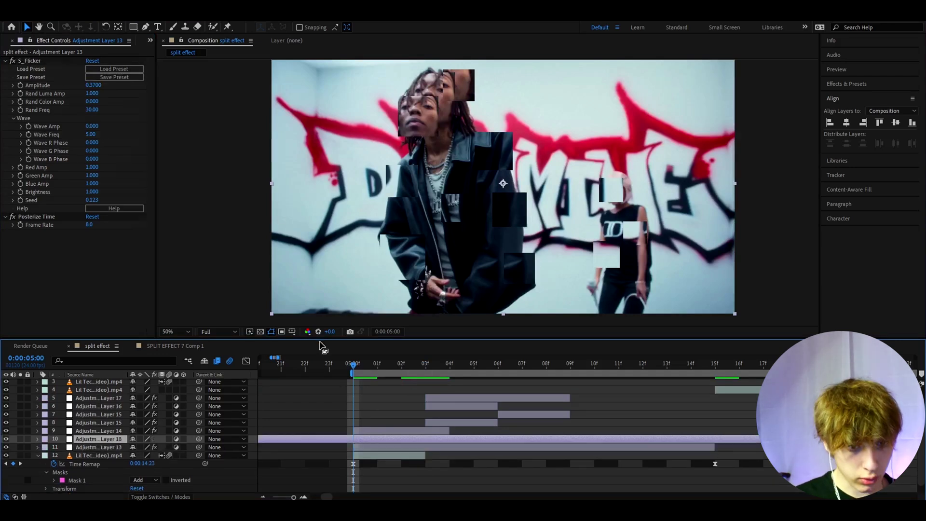
key("ctrl+space")
type("expo")
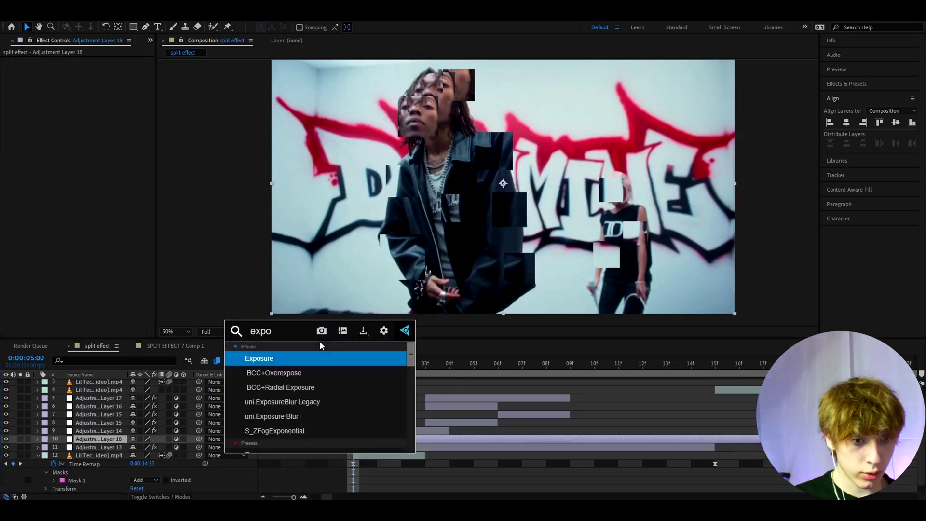
left_click(290, 358)
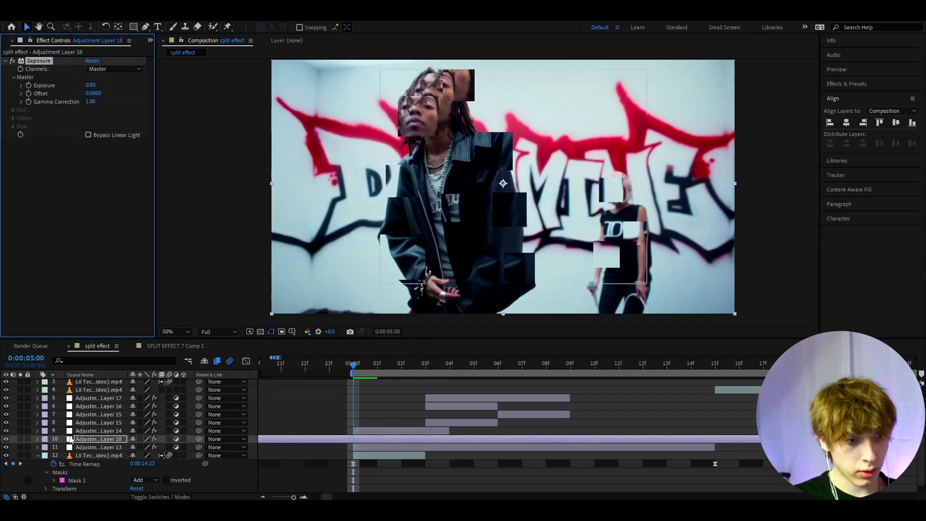
Place the Exposure adjustment layer directly above the bottom video clip and set its exposure to 1.14
left_click(38, 455)
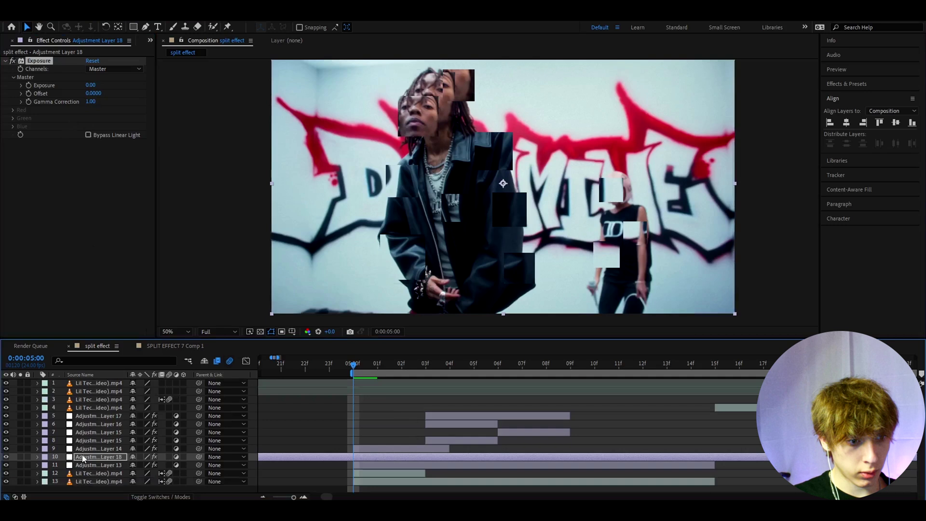
left_click_drag(83, 457, 85, 477)
left_click_drag(88, 85, 148, 86)
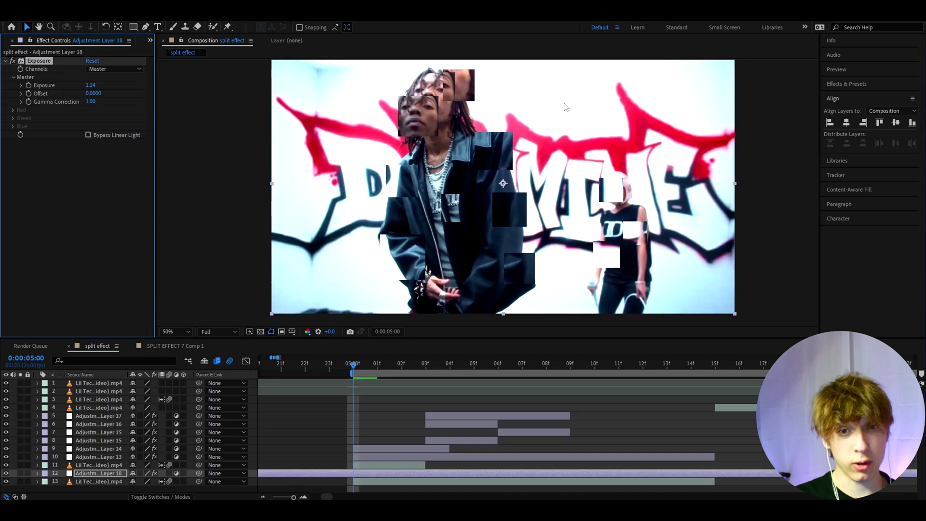
Trim the Exposure adjustment layer to run from 0:00:05:00 to 0:00:05:06 and preview the result
left_click(113, 473)
key("ctrl+shift+d")
left_click(373, 454)
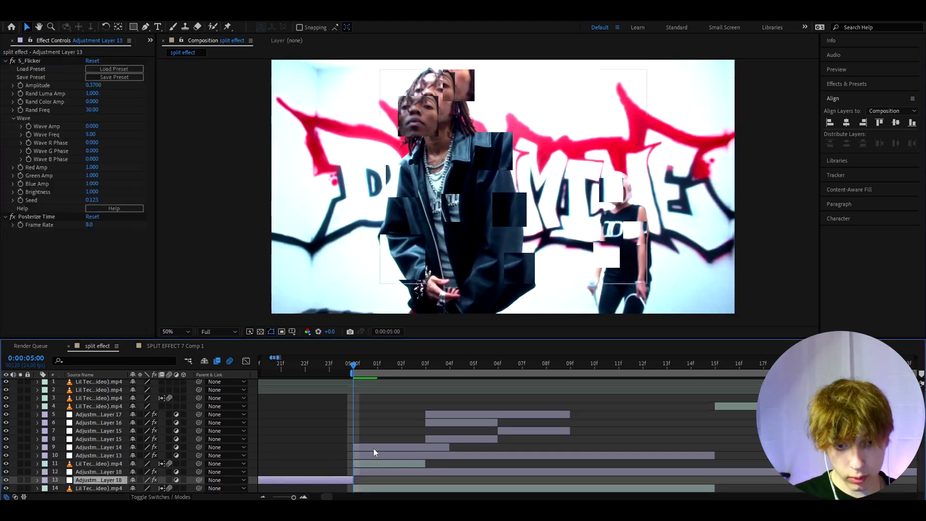
key("Delete")
left_click_drag(372, 367, 441, 361)
key("ctrl+shift+d")
key("Delete")
scroll(513, 384, "down", 1)
key("space")
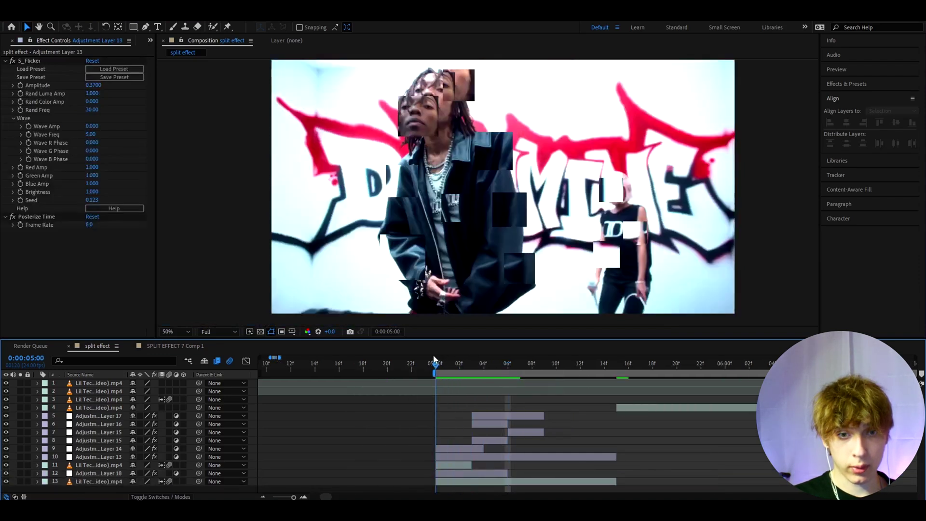
left_click_drag(546, 370, 511, 365)
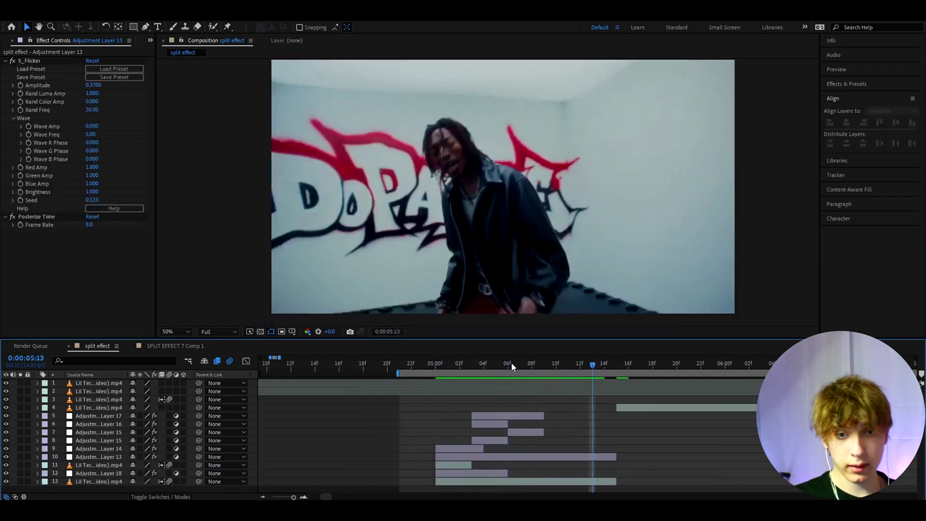
left_click_drag(509, 367, 299, 377)
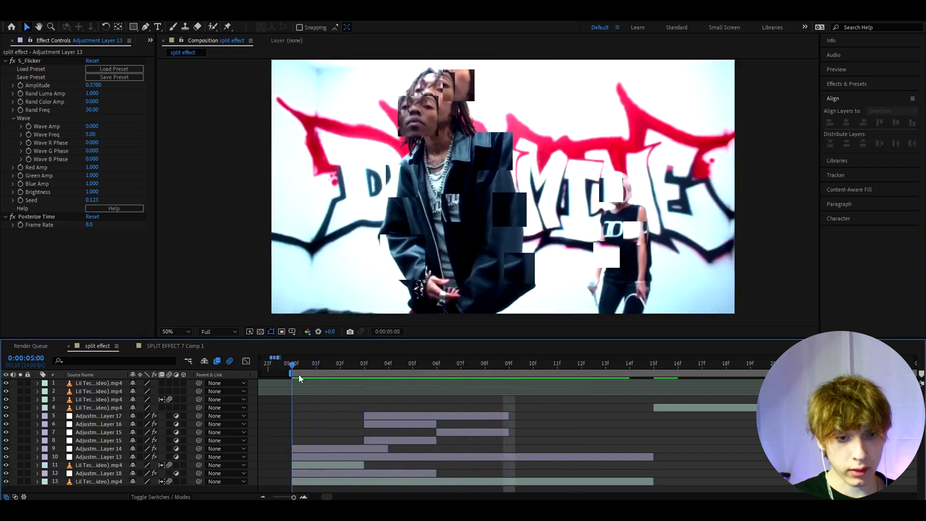
Add a text layer reading "SPLIT EFFECT" directly above the bottom video clip
scroll(361, 424, "down", 1)
left_click(359, 466)
left_click(348, 474)
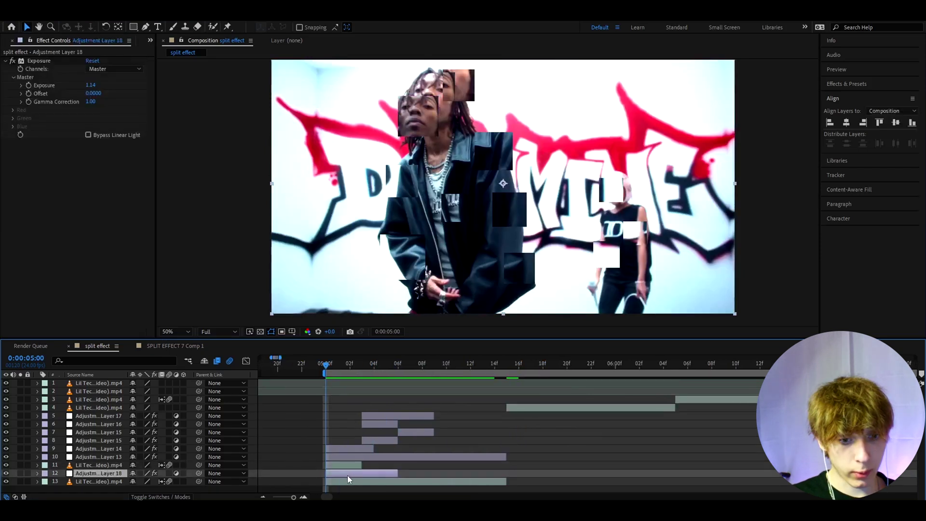
left_click(347, 482)
key("ctrl+t")
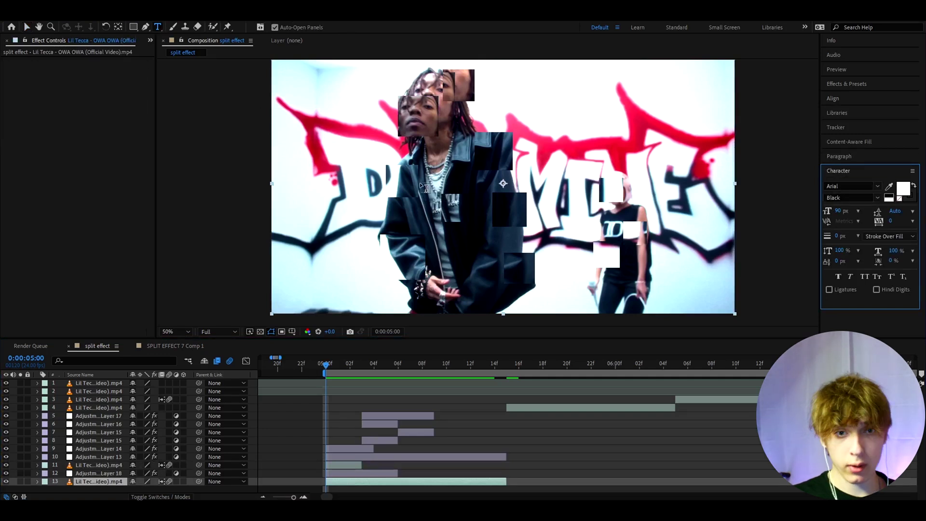
left_click(487, 192)
type("S")
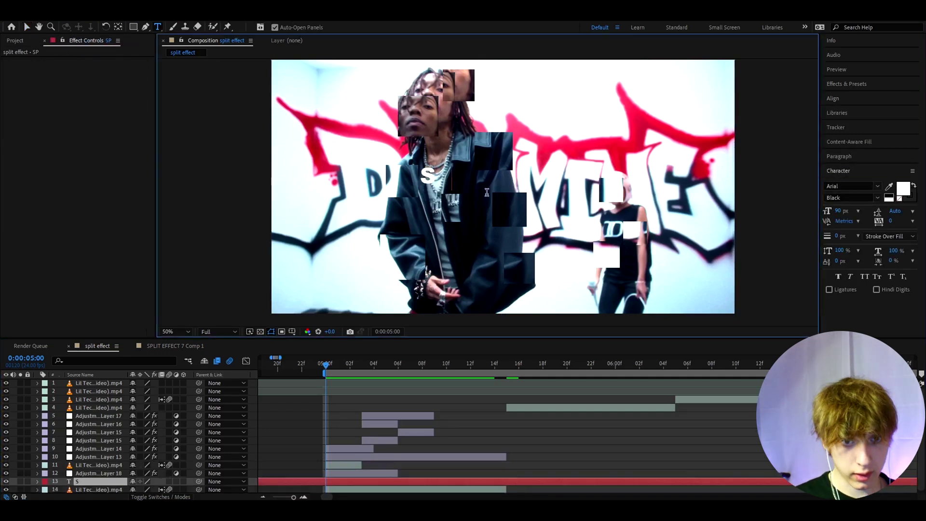
type("PLIT EFFE")
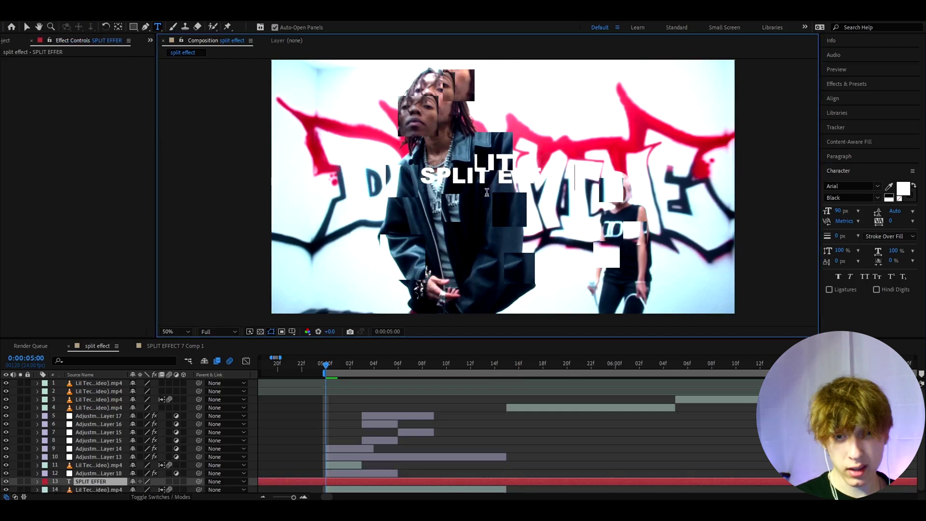
type("CT")
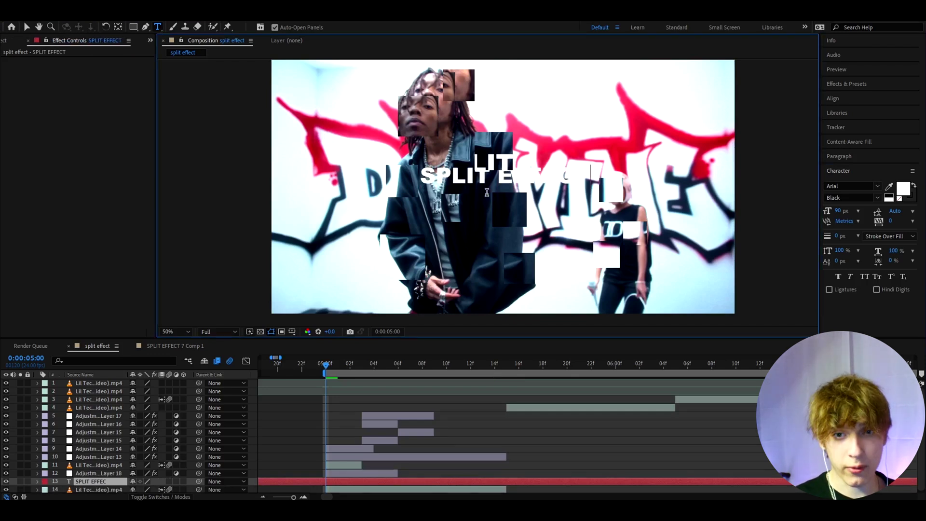
left_click(27, 27)
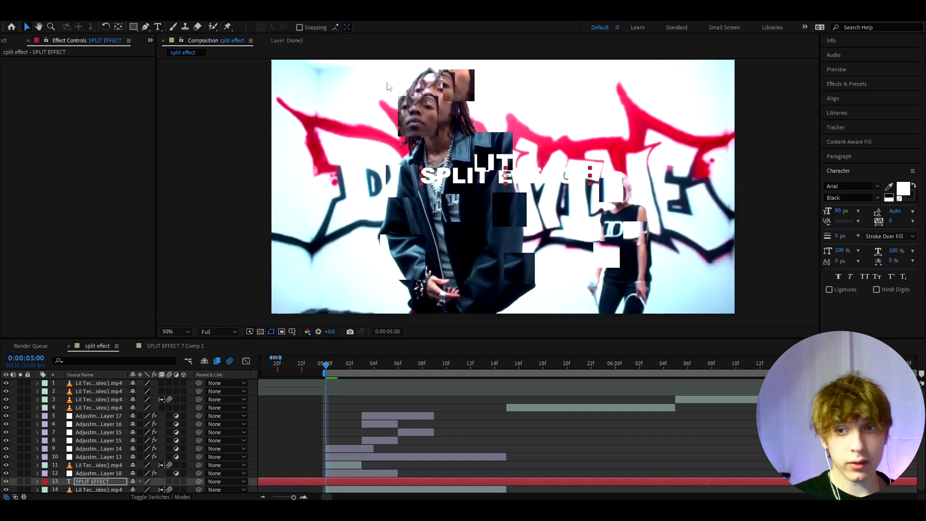
Center the SPLIT EFFECT text in the composition and scale it to 185%
left_click(844, 100)
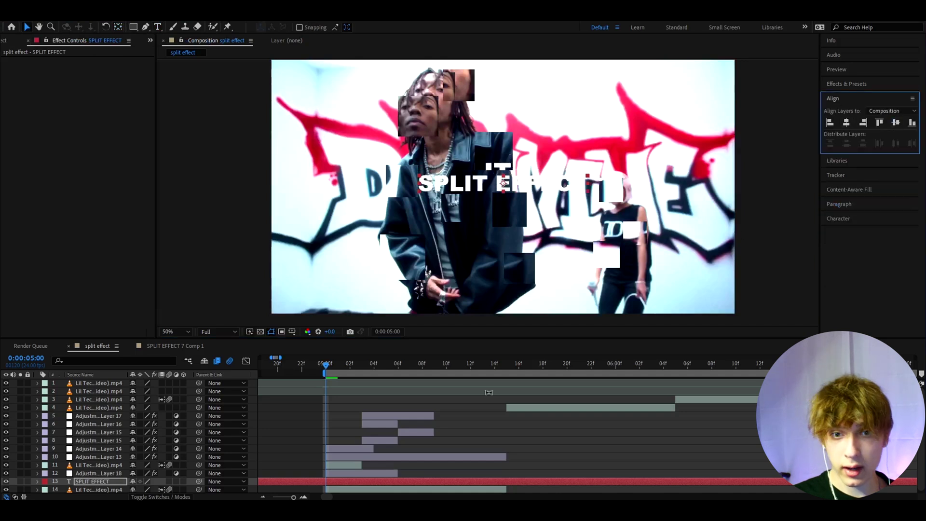
key("s")
left_click_drag(172, 484, 209, 484)
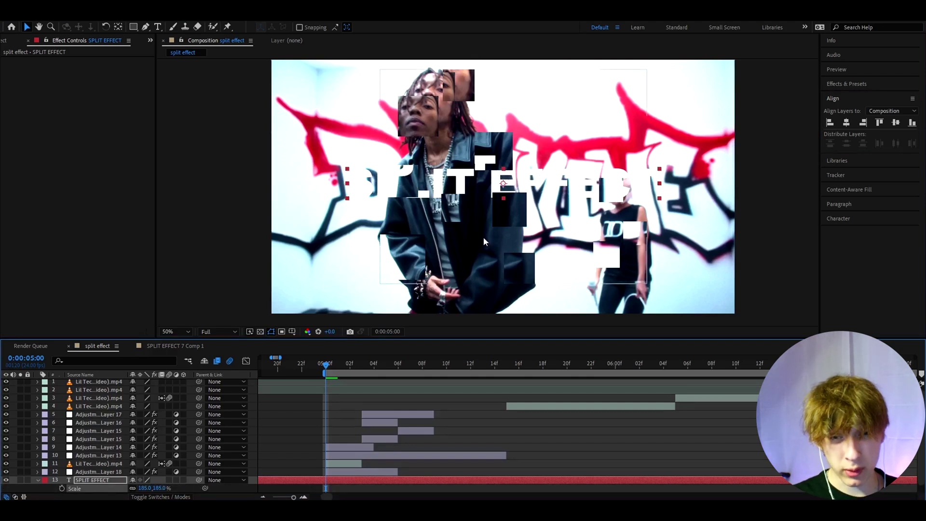
Change the SPLIT EFFECT text's font to Mirage Gothic and play back the sequence
scroll(331, 438, "down", 1)
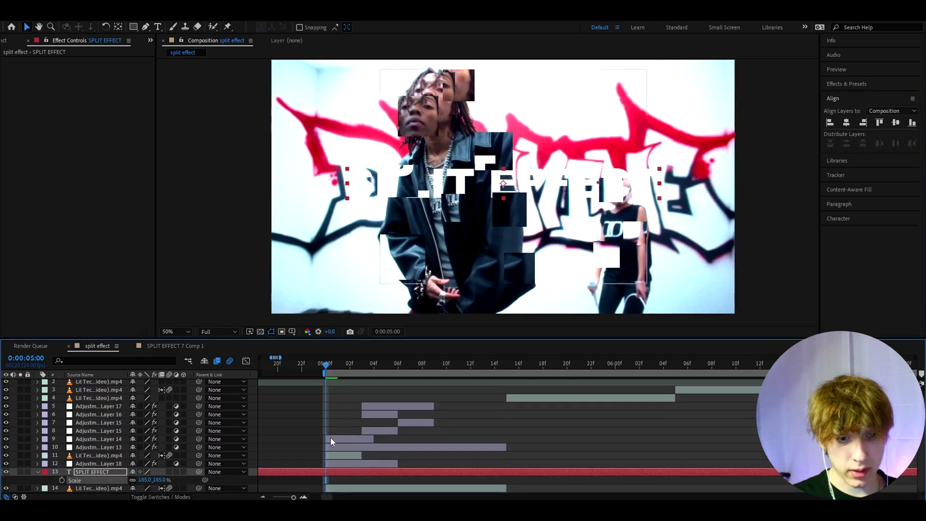
left_click(336, 473)
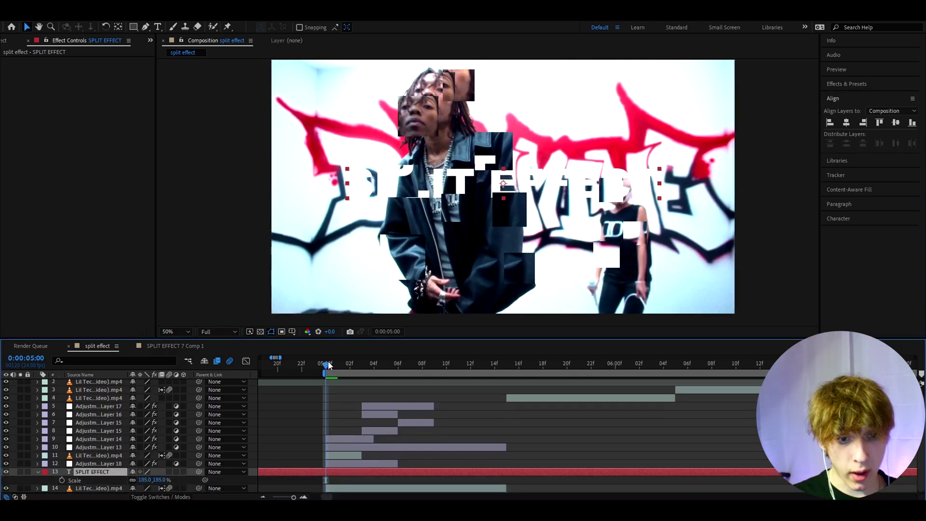
left_click(402, 369)
left_click_drag(421, 367, 398, 371)
key("ctrl+t")
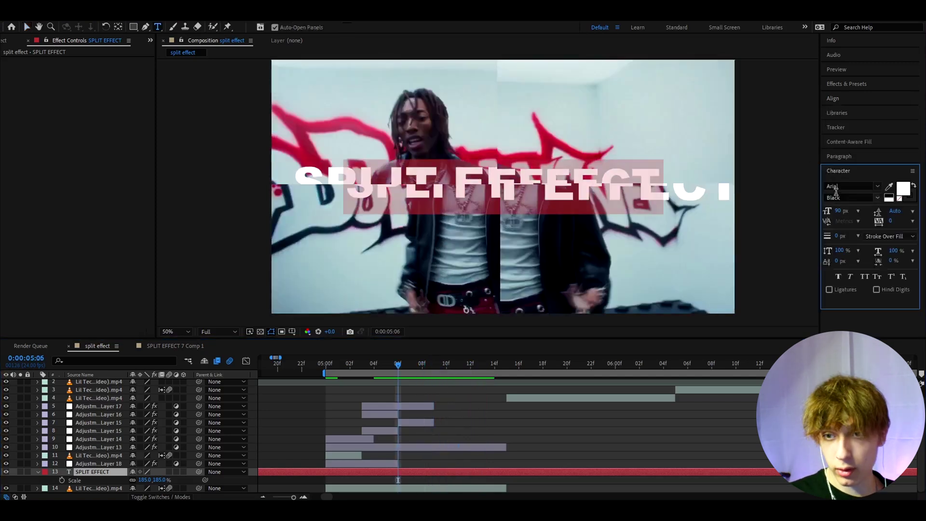
left_click(841, 186)
type("mirage")
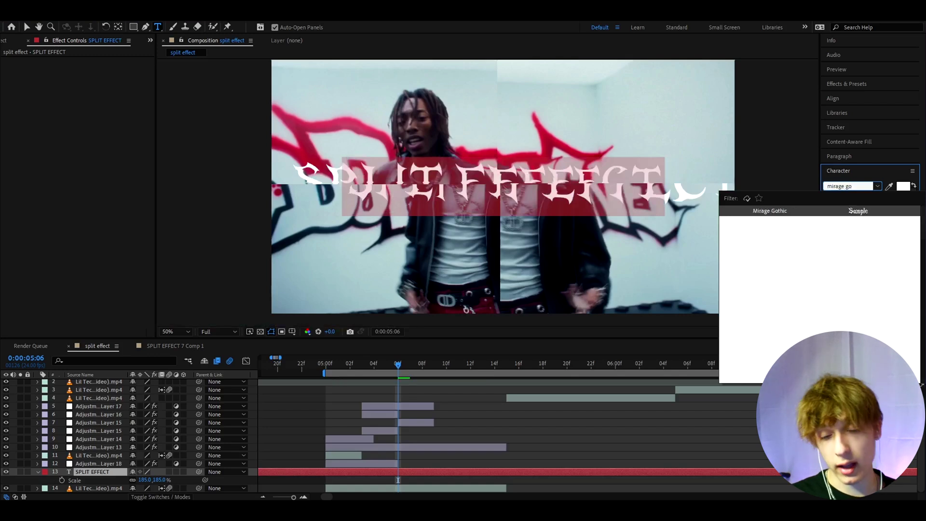
type(" go")
left_click(772, 211)
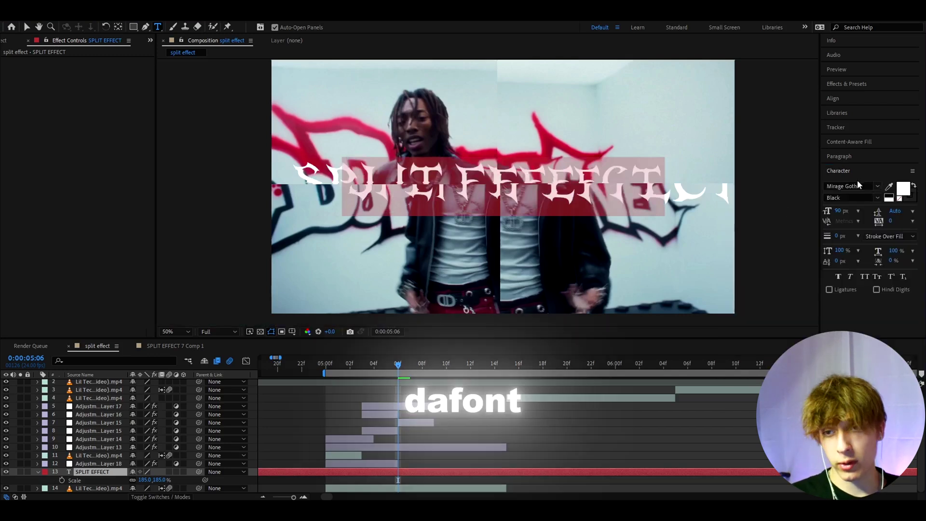
key("space")
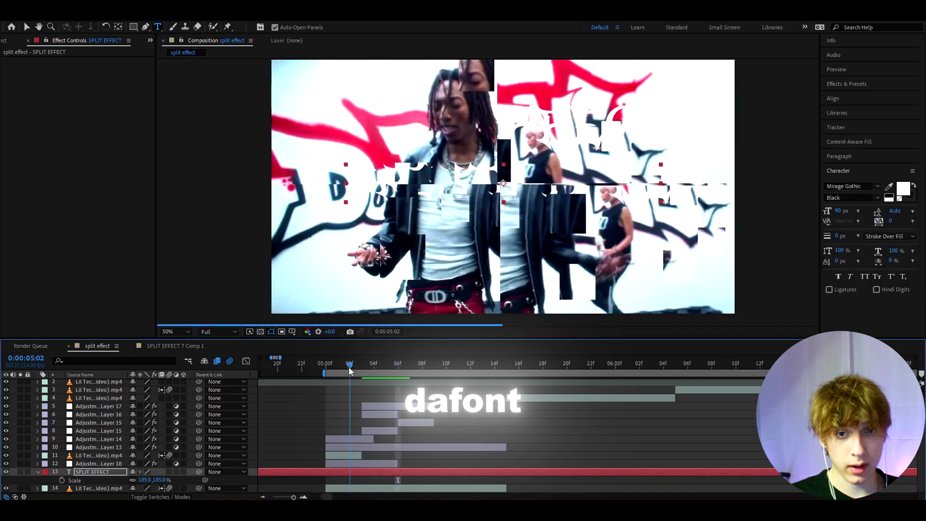
key("space")
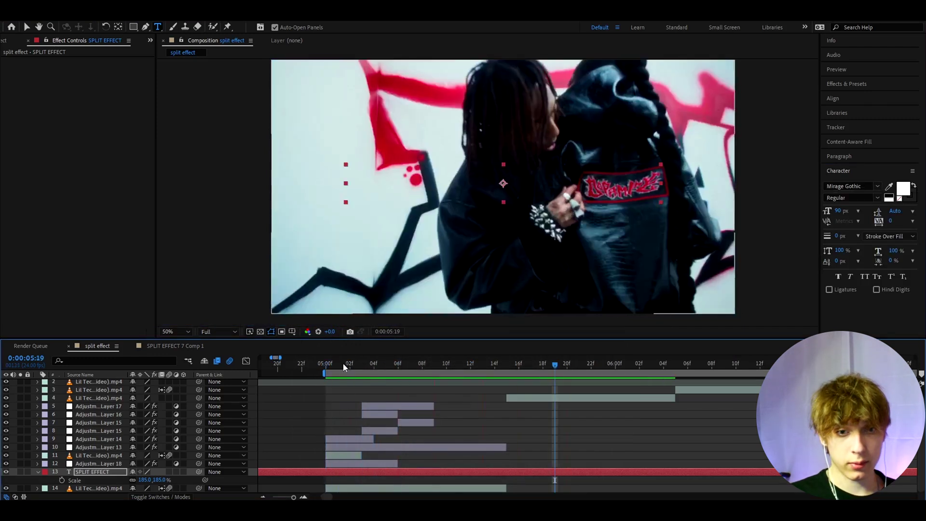
Trim the end of the SPLIT EFFECT text layer to 0:00:05:15, where the bottom clip ends
left_click_drag(344, 368, 467, 369)
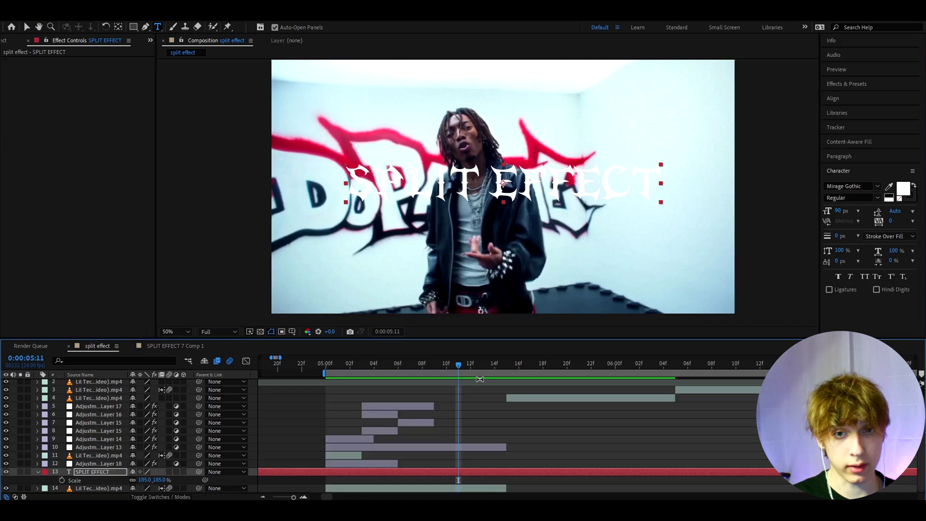
left_click_drag(495, 367, 542, 370)
left_click(522, 470)
key("ctrl+shift+d")
key("Delete")
left_click_drag(541, 470, 506, 467)
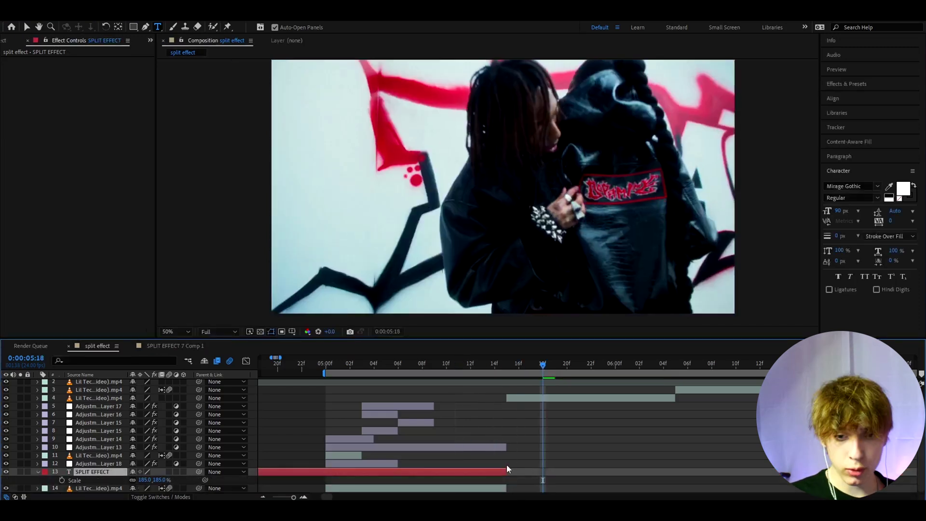
Return to the Selection tool and move the current time back to 0:00:05:00
left_click(521, 398)
key("minus")
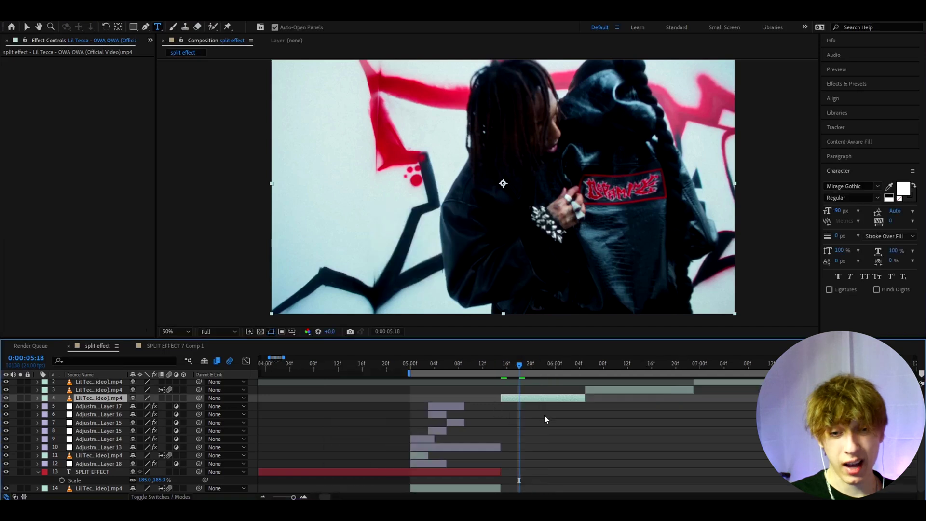
scroll(545, 417, "up", 1)
key("v")
left_click_drag(517, 364, 411, 369)
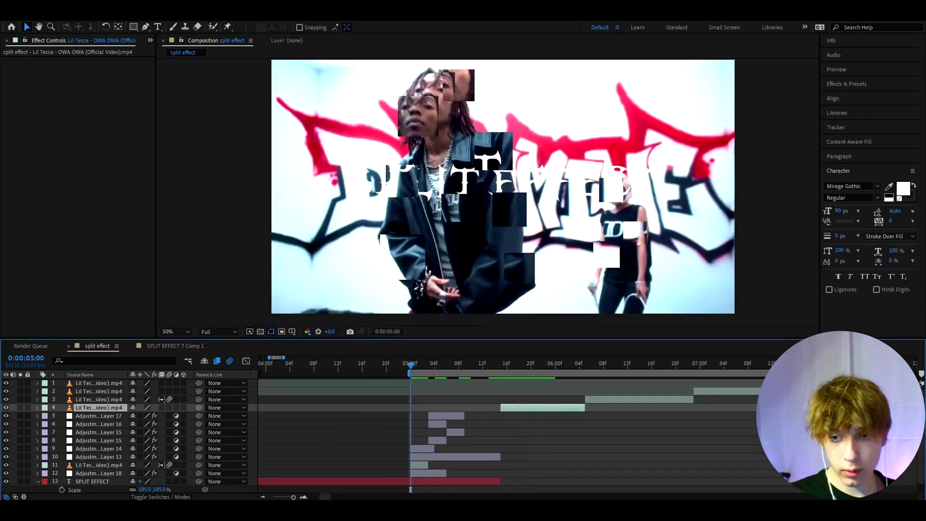
Add an adjustment layer above all clips and apply CC Vignette to it with an amount of 133
left_click(396, 383)
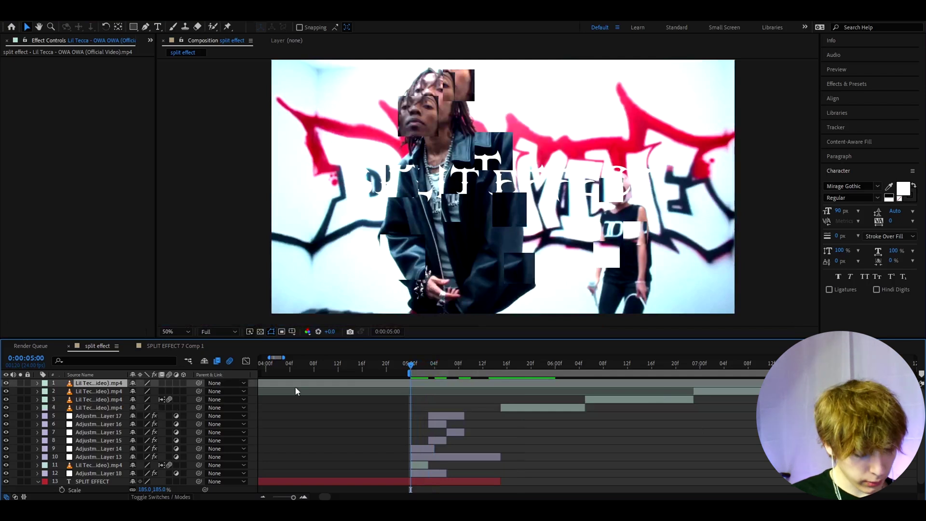
key("ctrl+alt+y")
key("ctrl+space")
type("cc v")
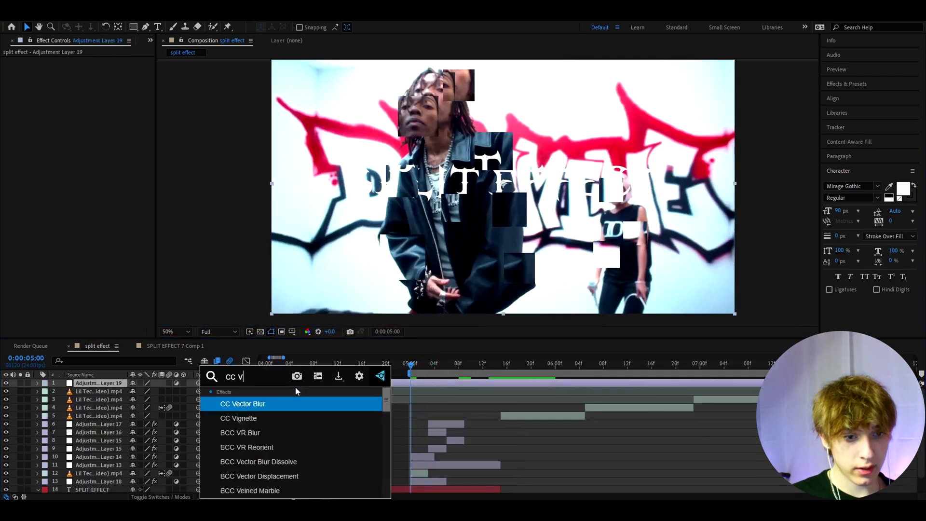
type("ig")
left_click(261, 404)
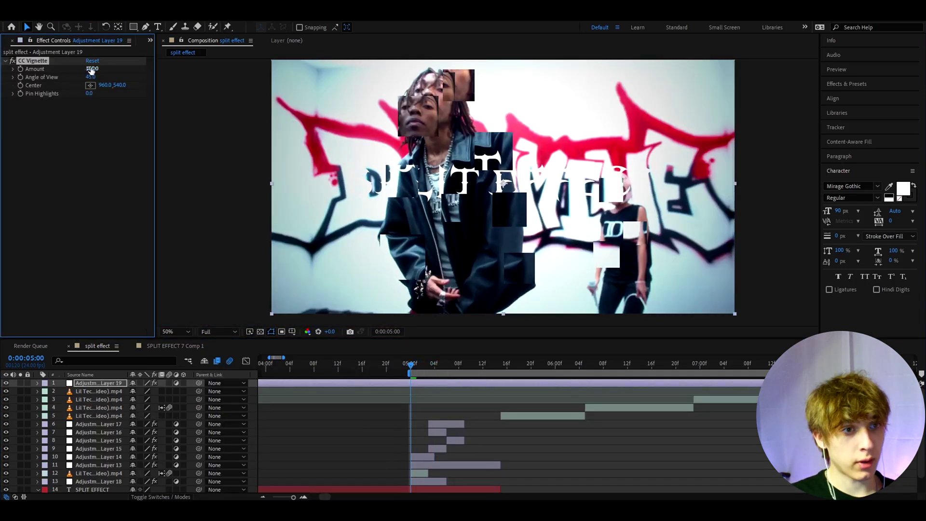
left_click_drag(107, 71, 110, 71)
Add another adjustment layer just below the vignette layer and apply S_BlurChroma to it
left_click(501, 367)
key("=")
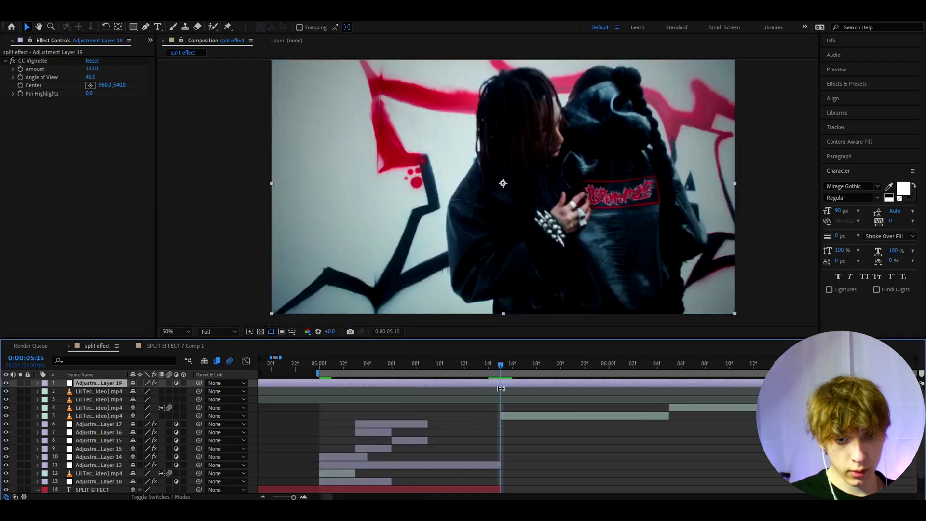
key("minus")
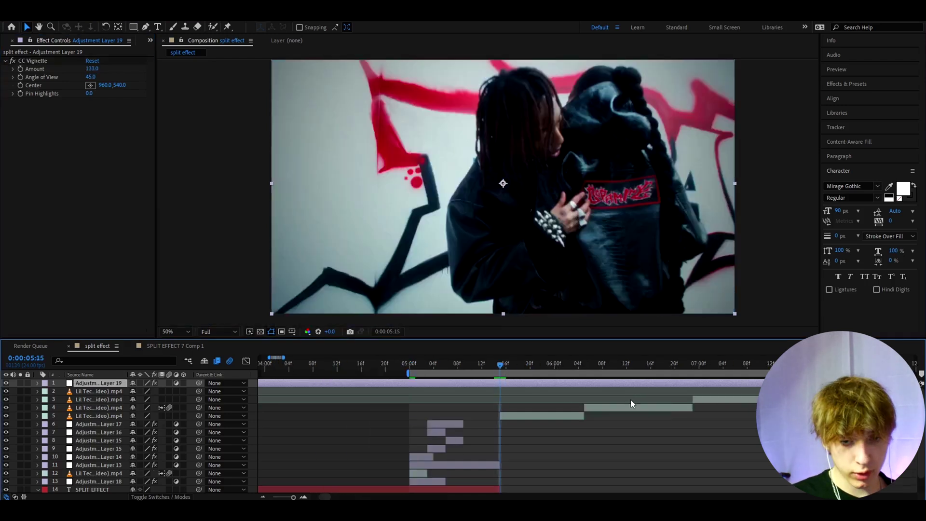
key("ctrl+alt+y")
left_click_drag(89, 384, 99, 397)
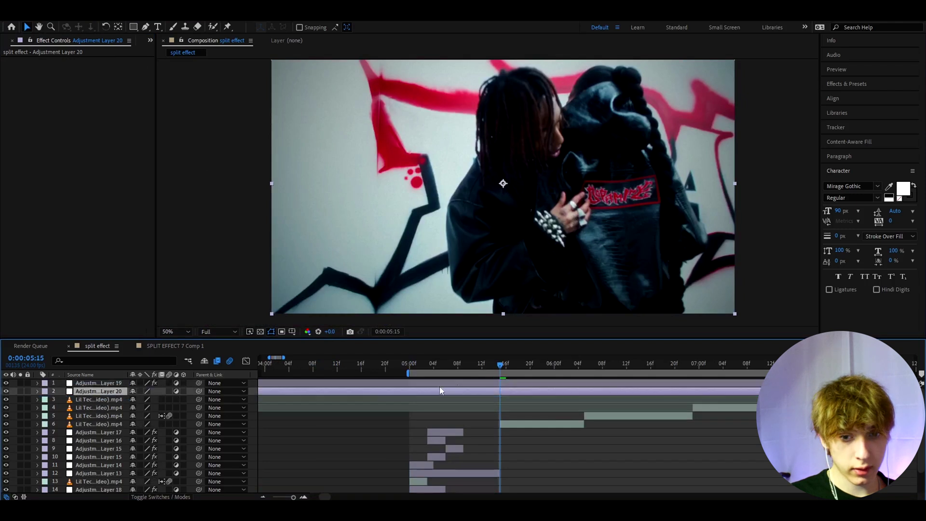
key("ctrl+space")
type("s_blur")
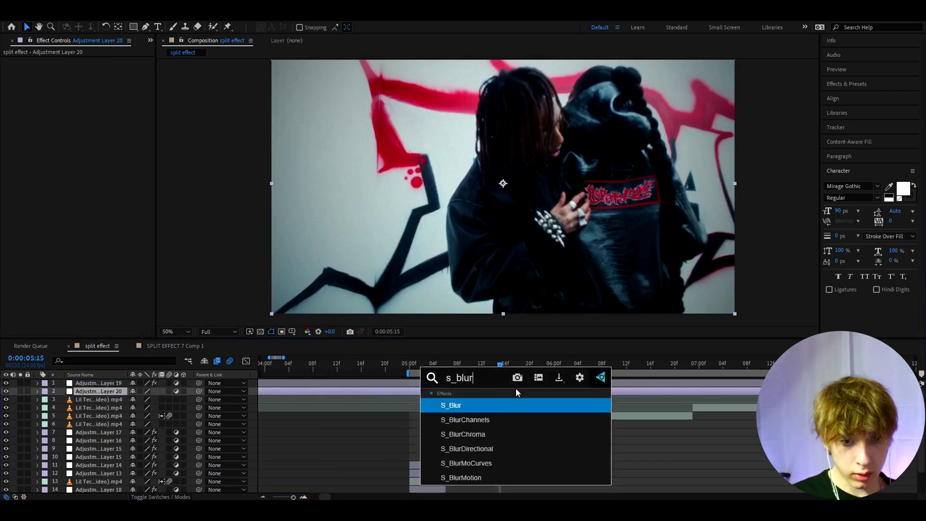
type("ch")
key("Down")
key("Return")
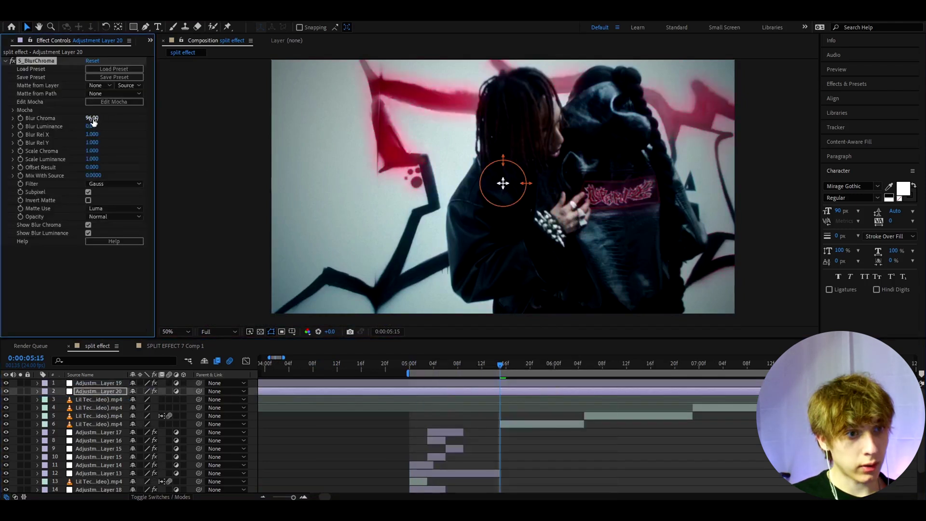
Set the S_BlurChroma effect's Blur Chroma to 123 and Blur Luminance to 3
left_click_drag(97, 117, 101, 114)
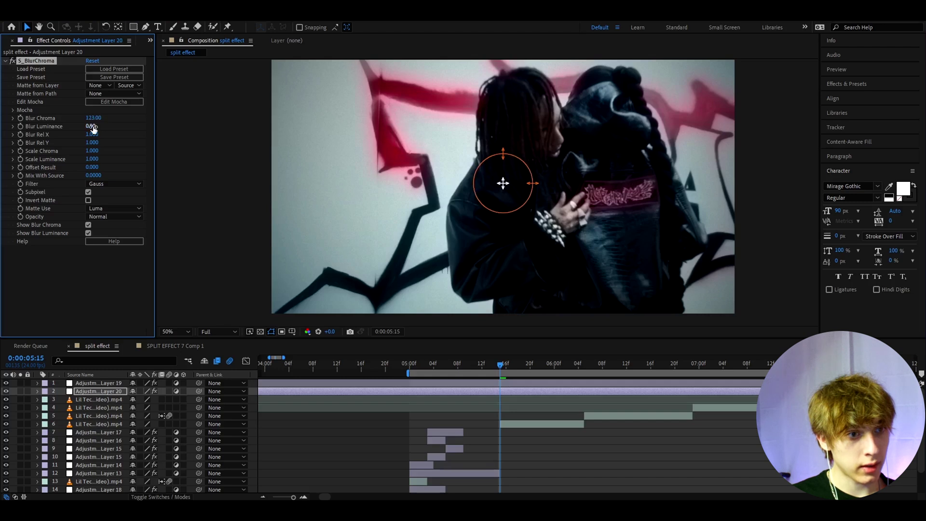
left_click(92, 126)
type("3")
key("Return")
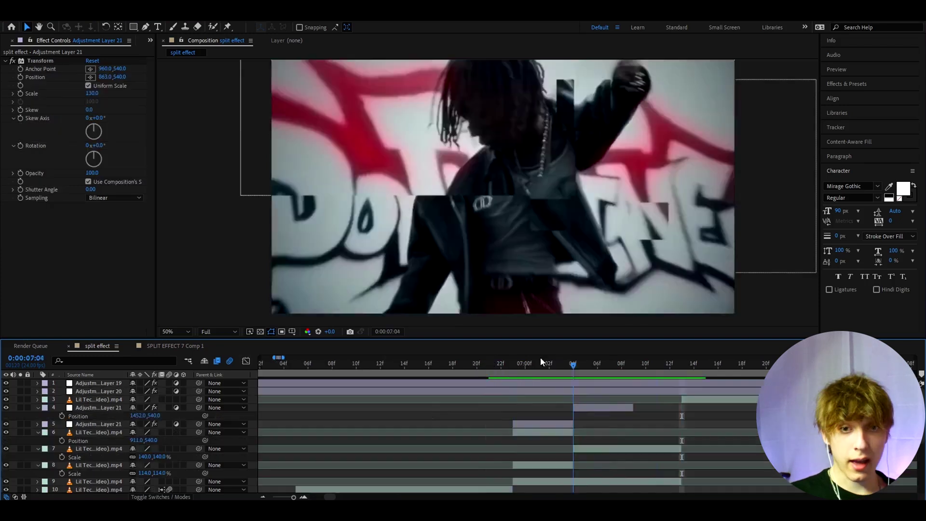
Trim the start of the S_BlurChroma adjustment layer to 0:00:05:15 and review the later clips
left_click_drag(540, 361, 418, 368)
scroll(442, 399, "down", 2)
scroll(464, 380, "up", 1)
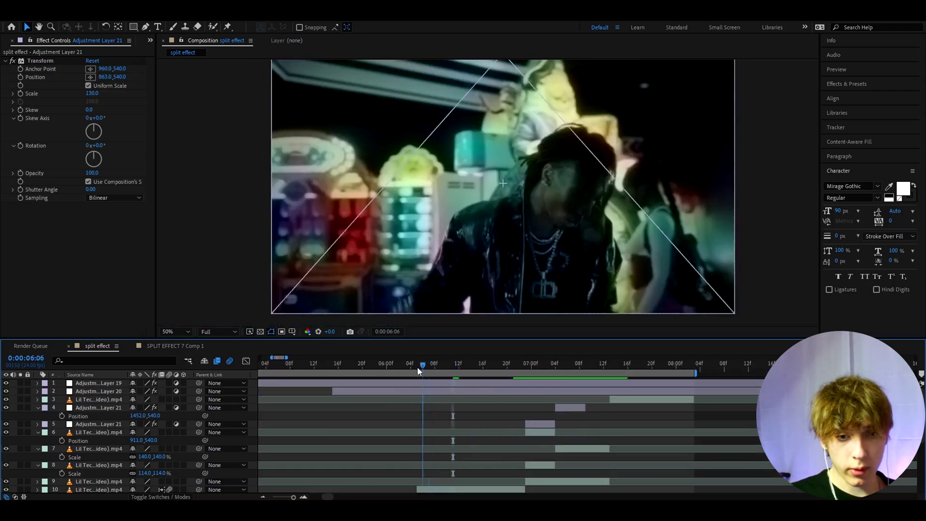
Add the text SPLIT SCREEN at 0:00:07:13, where the last clip starts
left_click(610, 365)
key("ctrl+t")
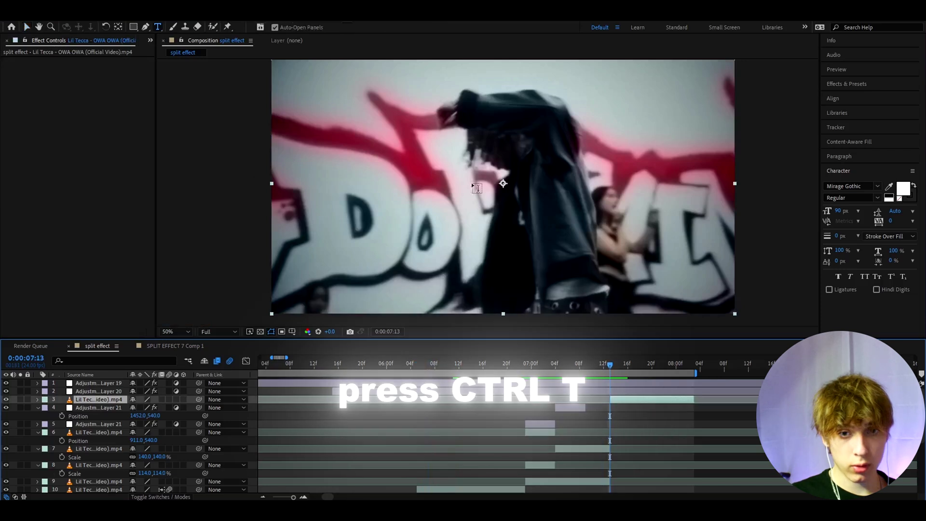
left_click(435, 190)
type("SPLIT SCREEN")
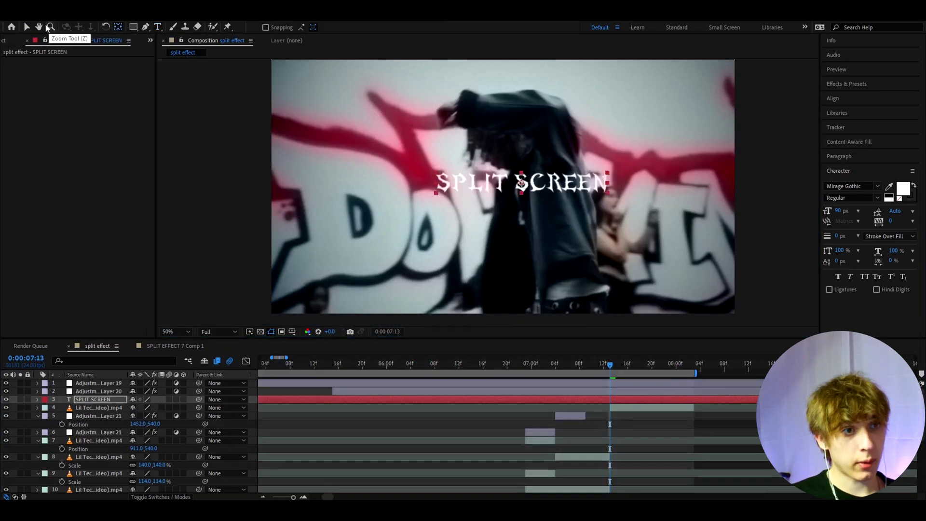
Center the SPLIT SCREEN text in the composition and scale it to 171%
left_click(26, 27)
left_click(119, 27)
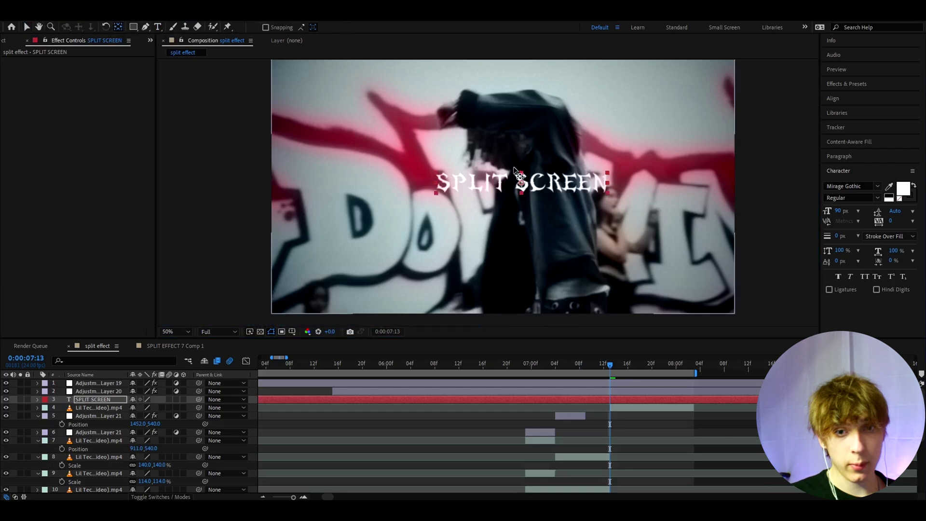
key("v")
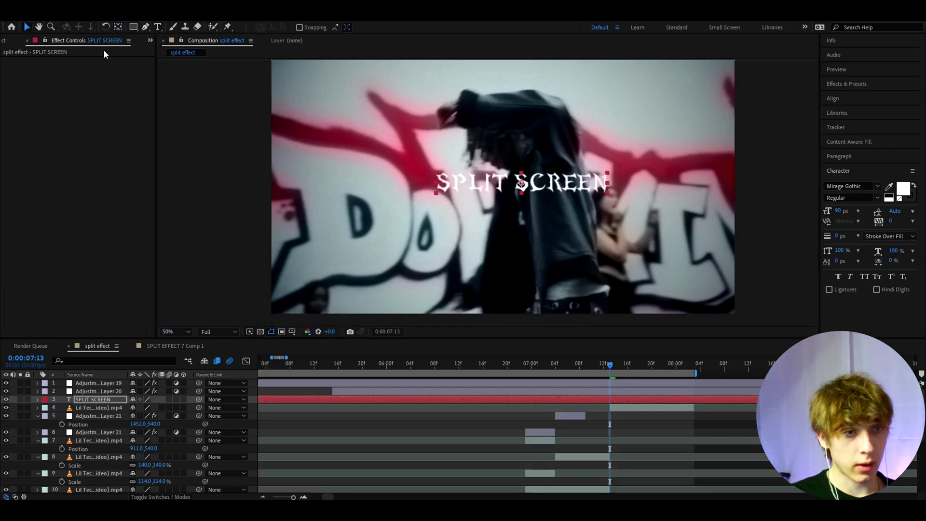
left_click(854, 97)
left_click(847, 122)
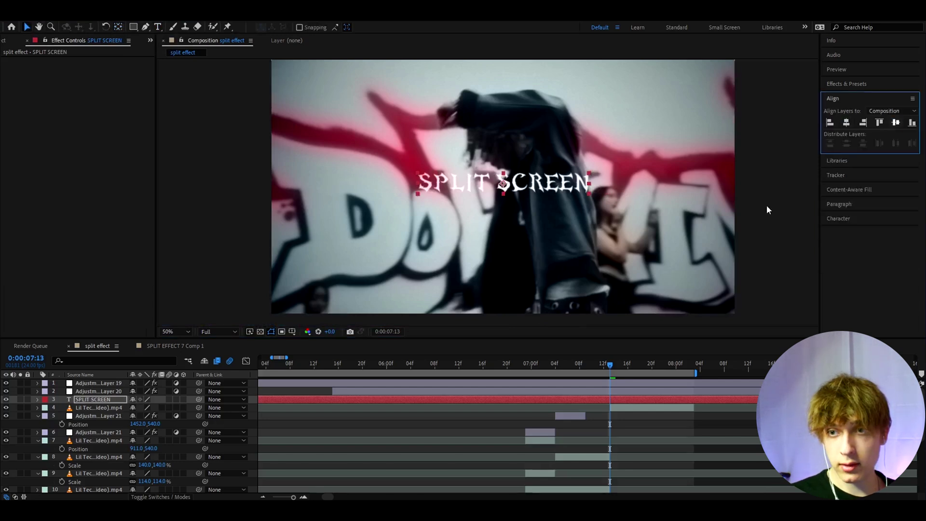
key("s")
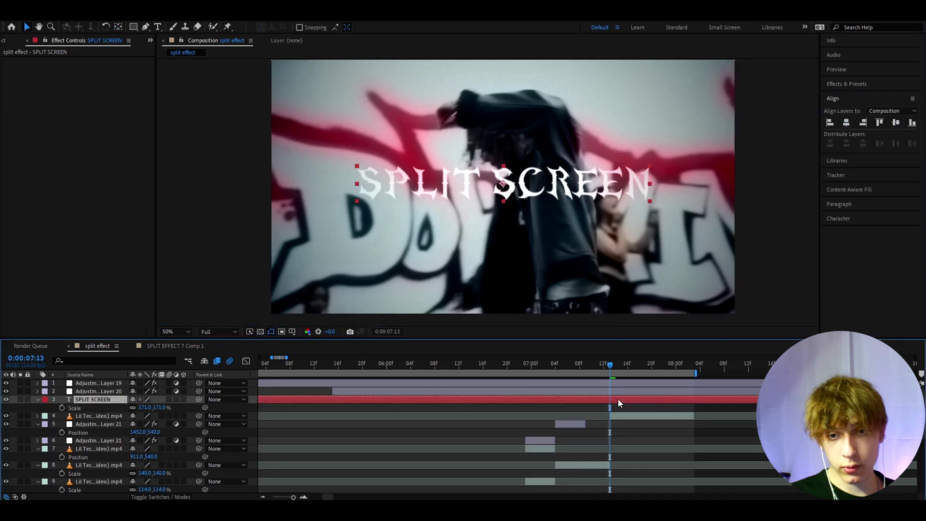
Pre-compose the SPLIT SCREEN text as SPLIT SCREEN Comp 1 and duplicate the resulting layer
right_click(618, 398)
left_click(652, 347)
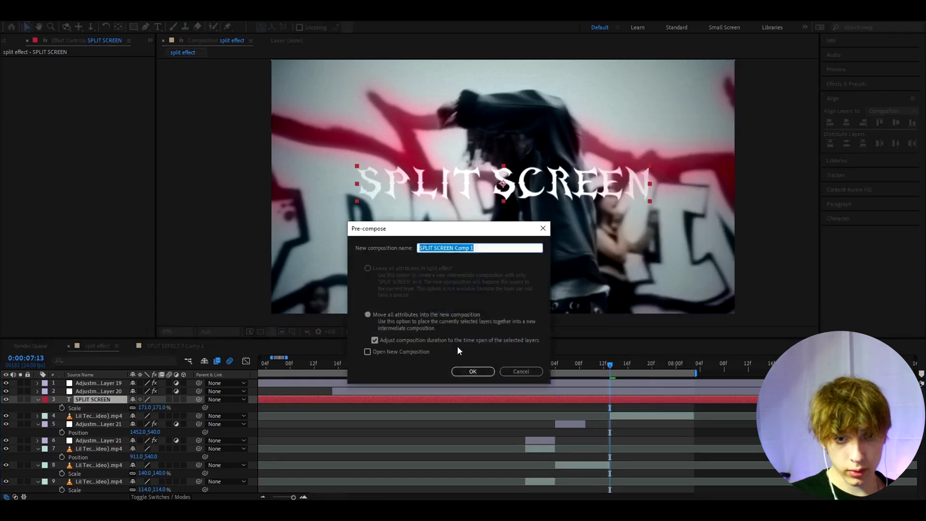
left_click(464, 370)
key("ctrl+d")
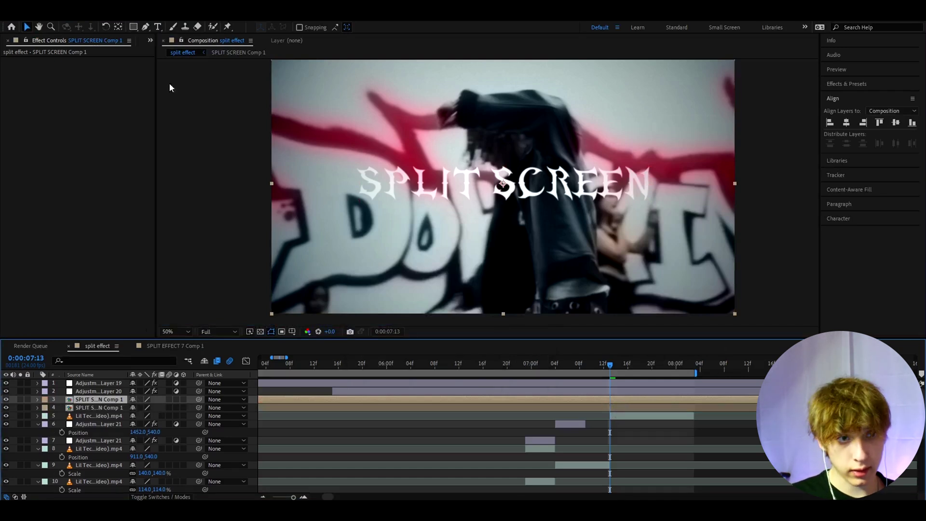
Draw a rectangular mask over the upper half of the word SPLIT on the top copy and shift its X position to 946
left_click(132, 27)
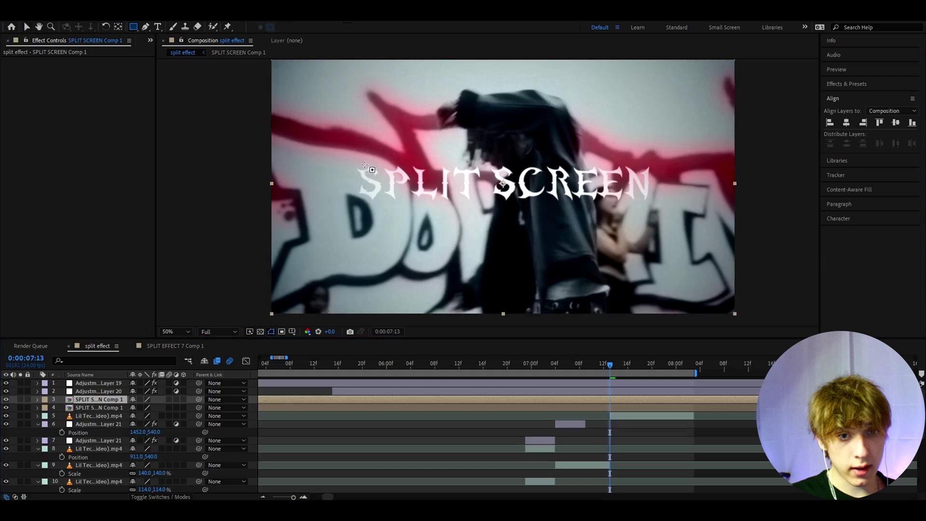
left_click_drag(352, 161, 480, 179)
key("p")
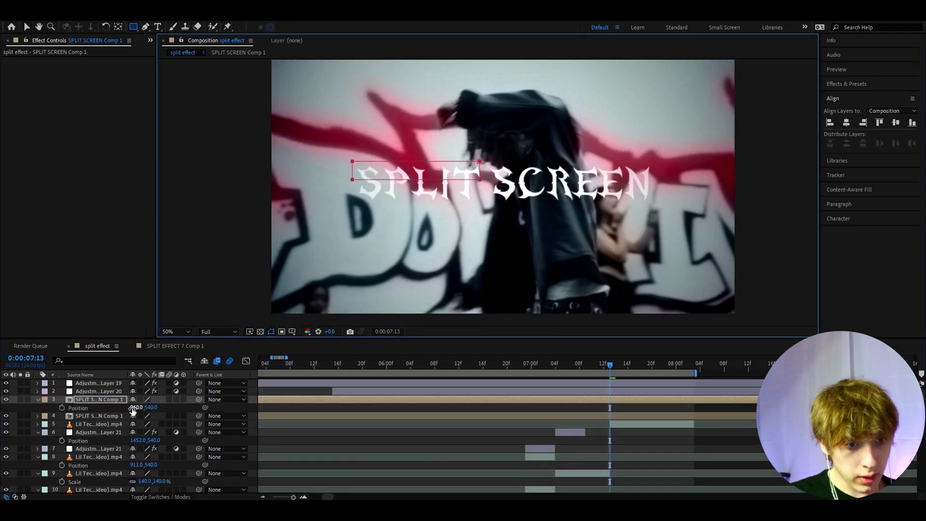
left_click_drag(132, 409, 126, 408)
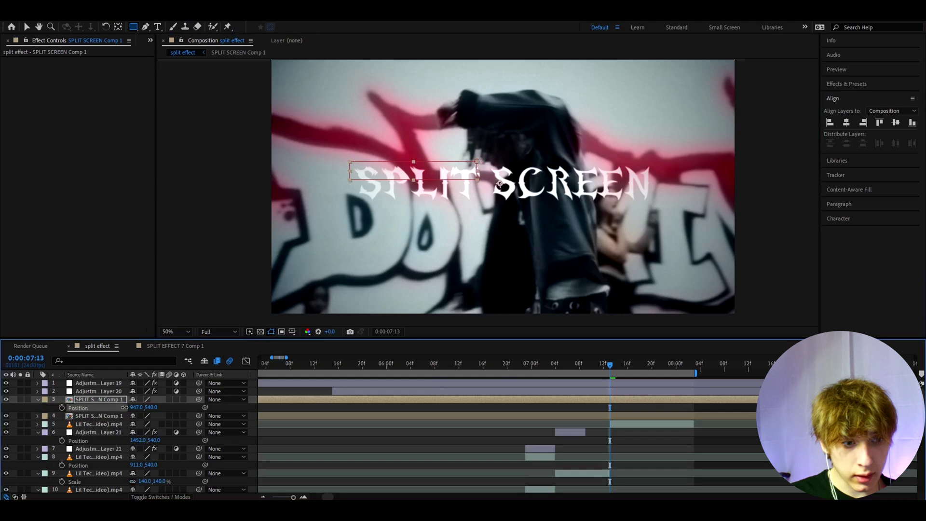
Hide the unmasked SPLIT SCREEN Comp 1 layer and duplicate the masked copy
left_click(99, 416)
left_click(6, 415)
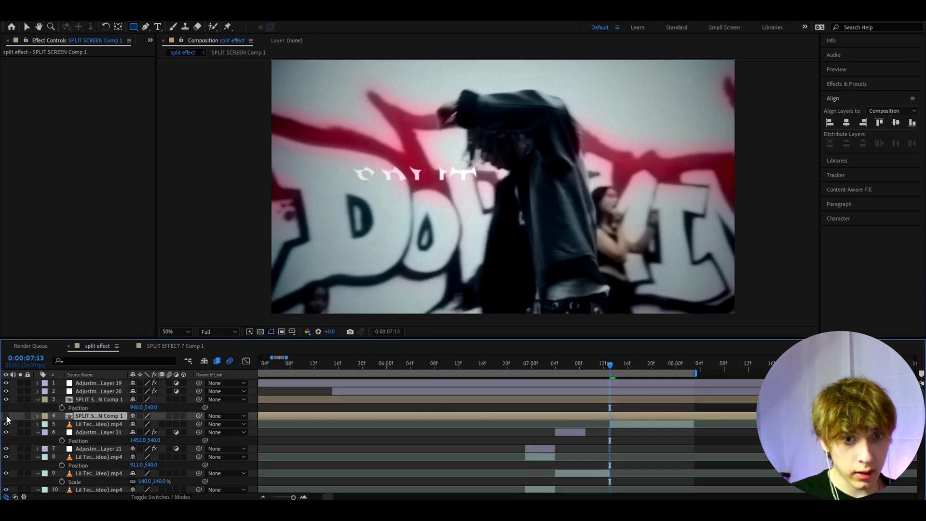
left_click(111, 400)
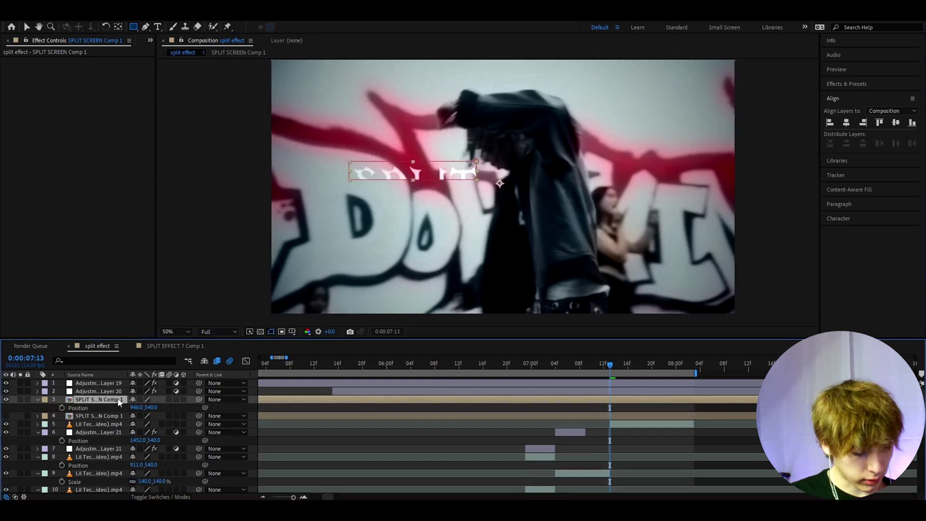
key("ctrl+d")
left_click(101, 409)
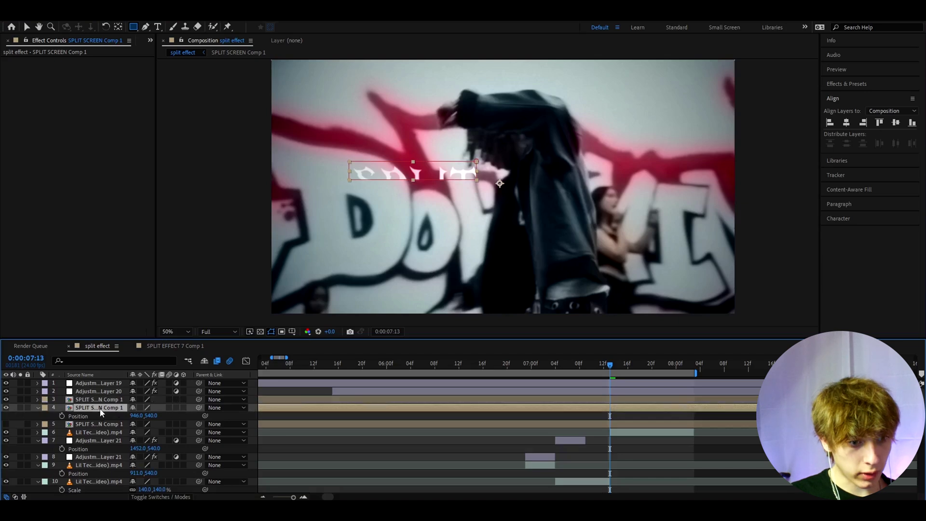
Invert the mask on the lower masked duplicate and set its X position back to 960
key("m")
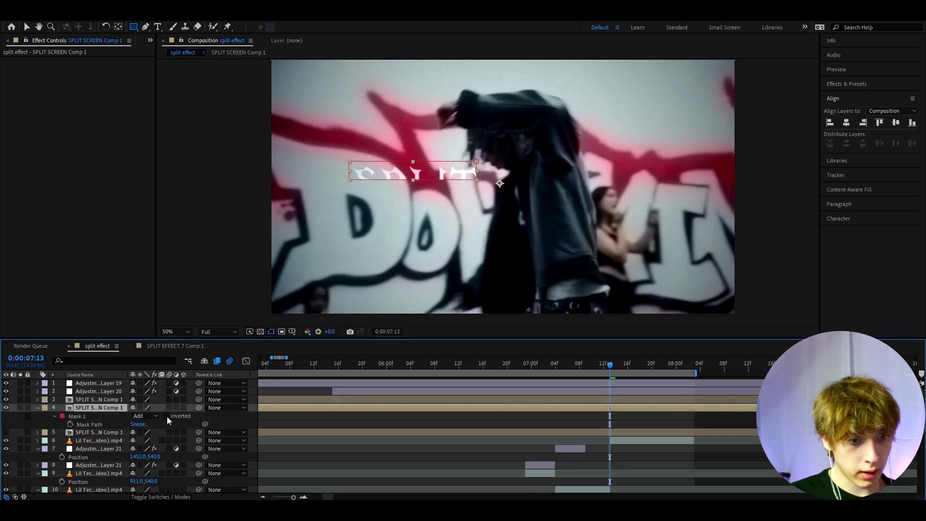
left_click(167, 416)
key("p")
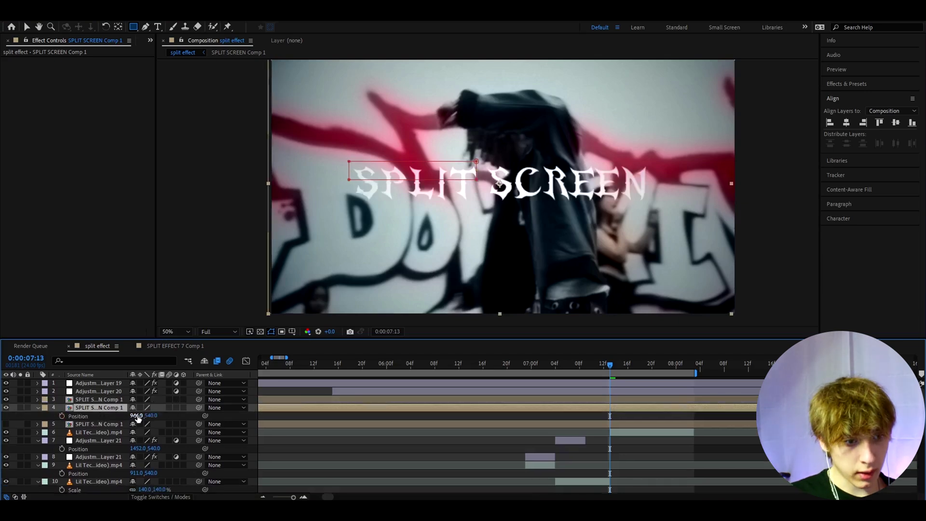
left_click_drag(139, 416, 143, 416)
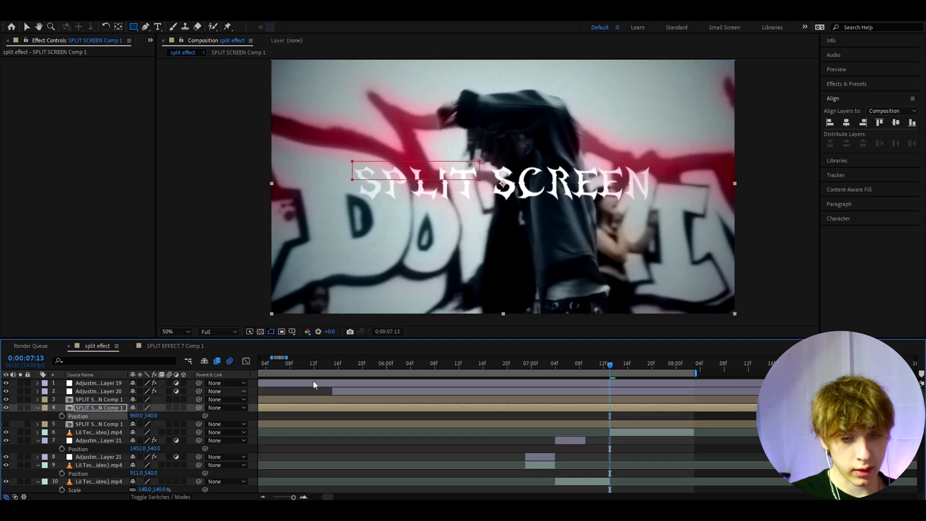
Enlarge the top masked piece of the word SPLIT and set its Y position to 543
left_click(94, 400)
key("p")
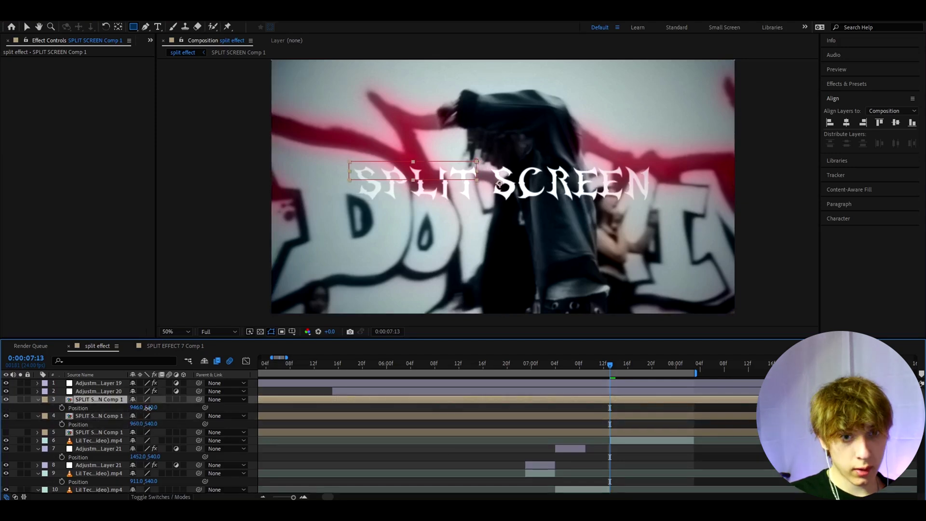
left_click_drag(150, 408, 146, 408)
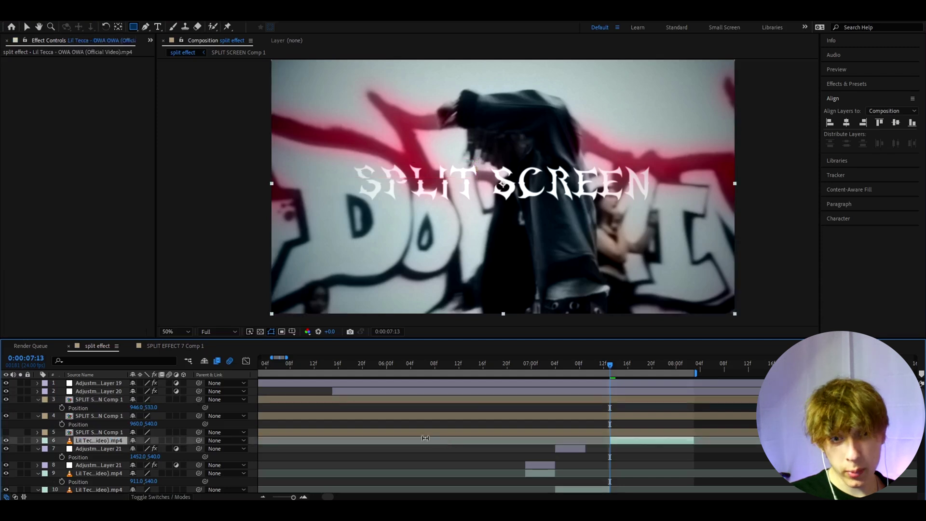
key("s")
mouse_move(148, 407)
left_mouse_down()
mouse_move(156, 406)
mouse_move(118, 413)
mouse_move(152, 408)
left_mouse_up()
key("p")
left_click(392, 463)
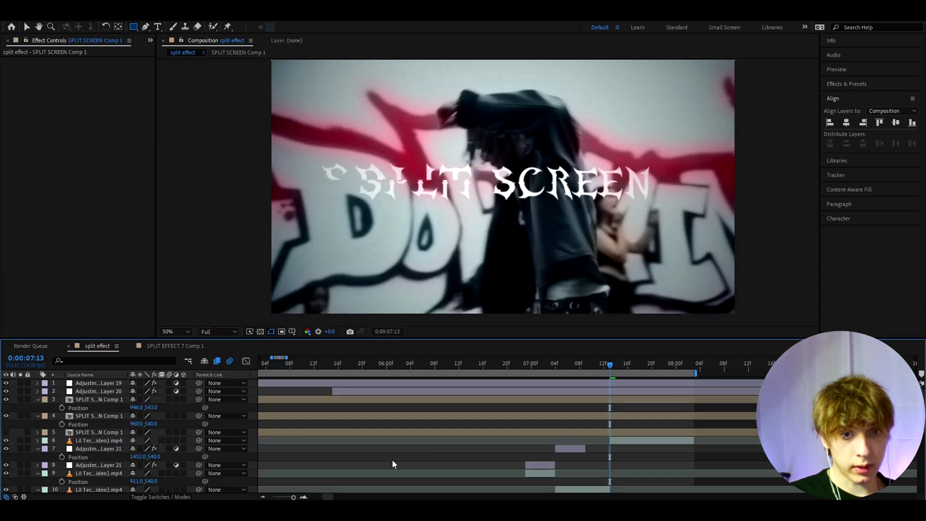
Pre-compose the lower masked copy of the title as SPLIT SCREEN Comp 2, moving all attributes into the new composition
scroll(574, 308, "down", 1)
scroll(580, 322, "up", 1)
left_click(609, 400)
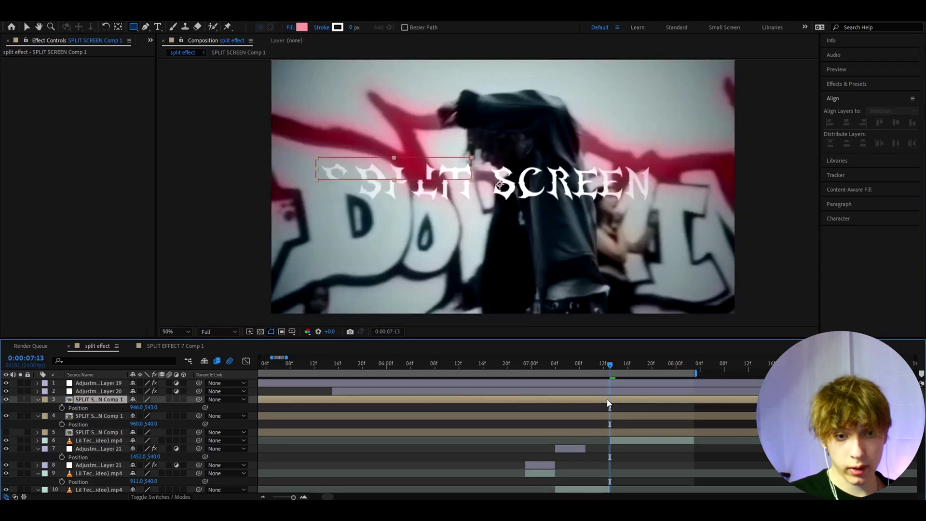
left_click(566, 416)
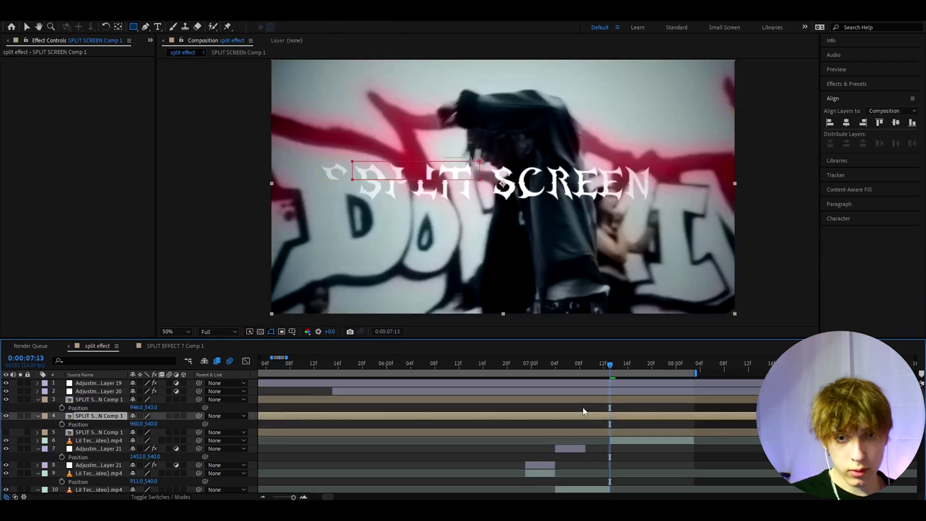
right_click(107, 418)
left_click(128, 362)
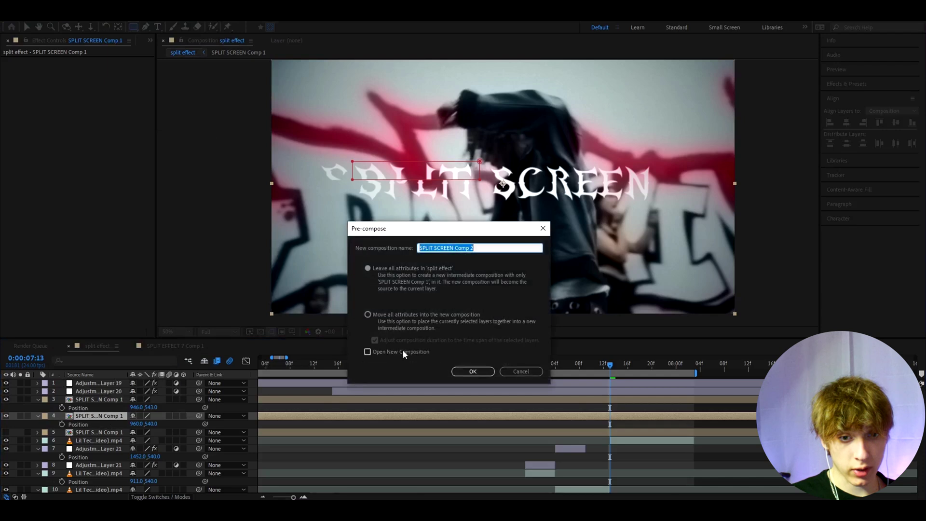
left_click(368, 314)
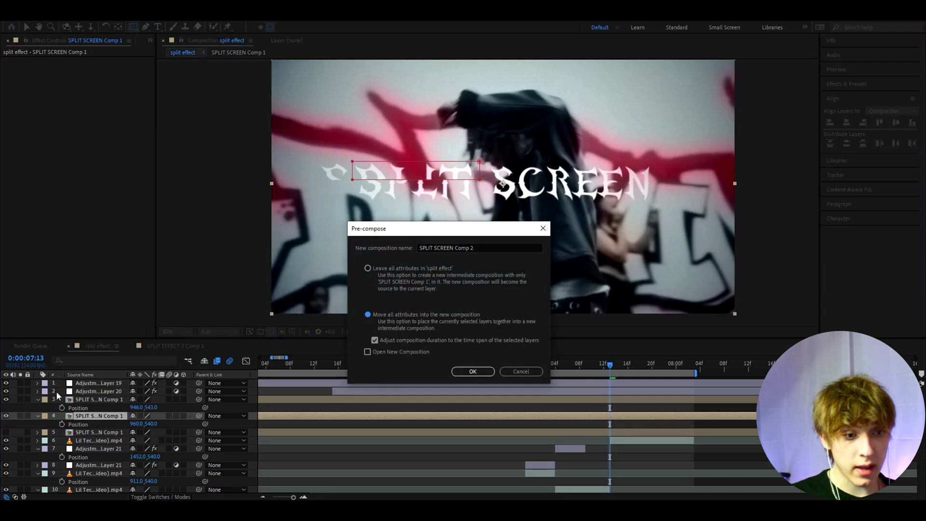
left_click(470, 372)
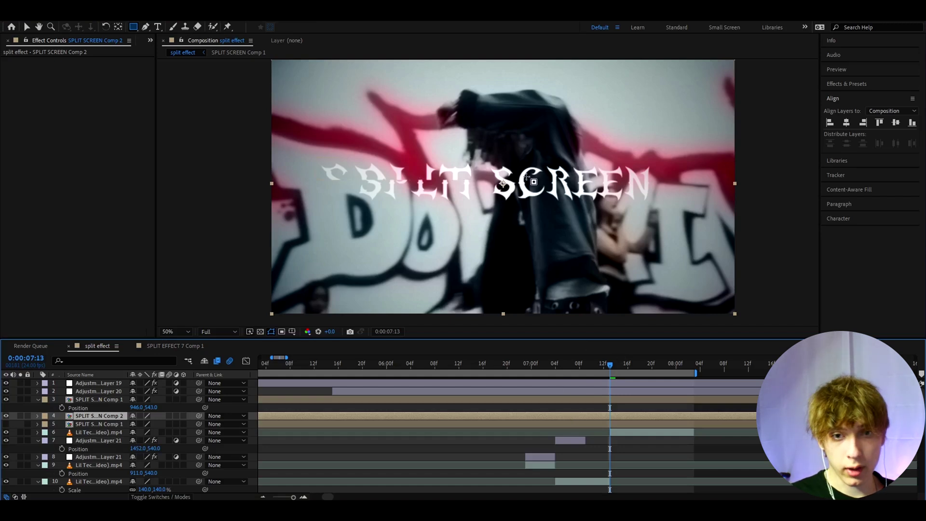
Mask the lower half of the word SCREEN on SPLIT SCREEN Comp 2, duplicate the layer and invert the mask on the lower copy
left_click_drag(492, 180, 661, 203)
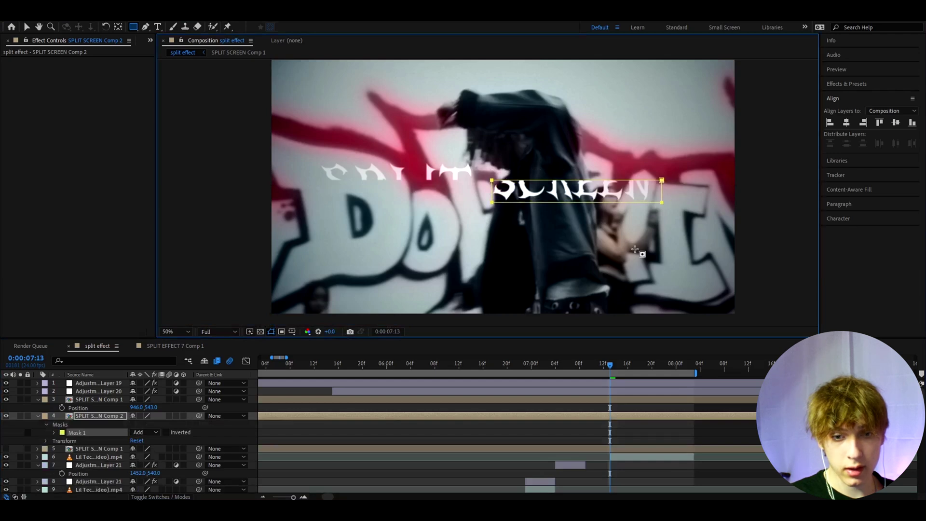
key("ctrl+d")
left_click(111, 424)
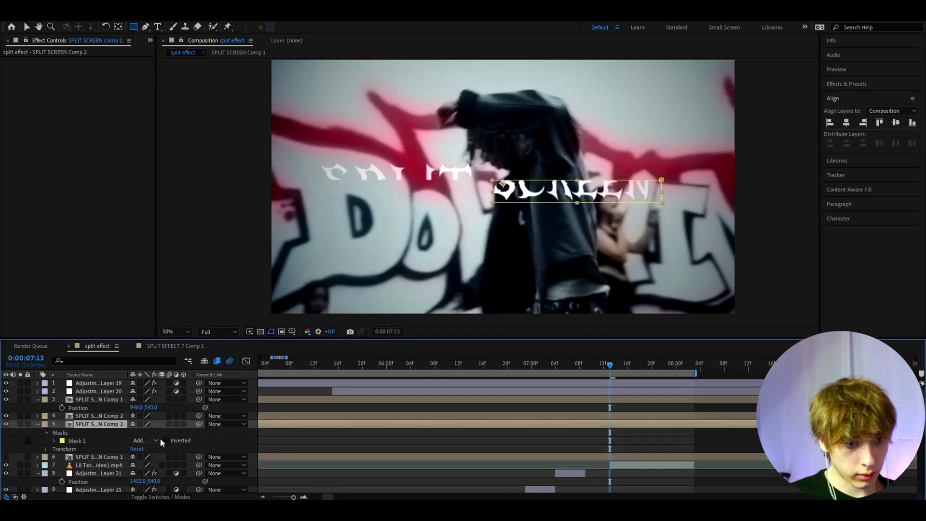
left_click(166, 441)
Shift the upper SPLIT SCREEN Comp 2 copy sideways to an X position of 1022
left_click(85, 416)
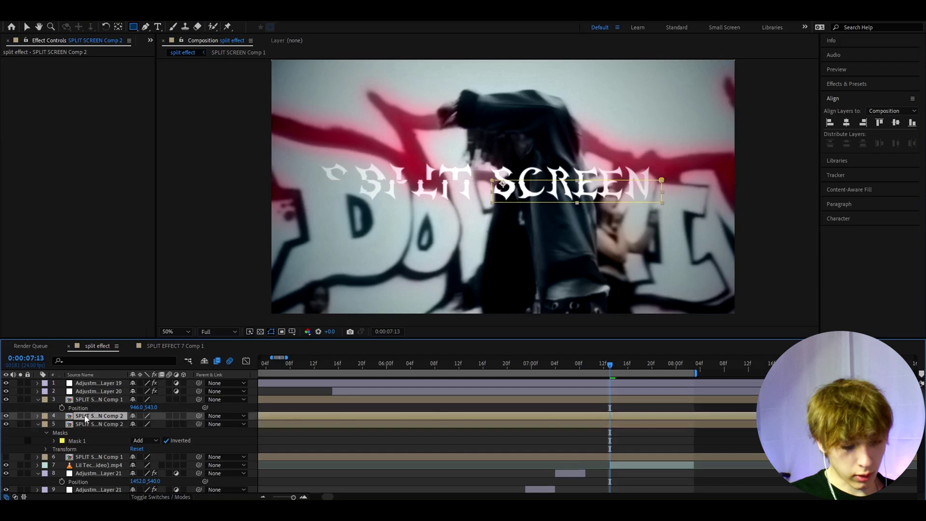
key("p")
left_click_drag(137, 423, 169, 423)
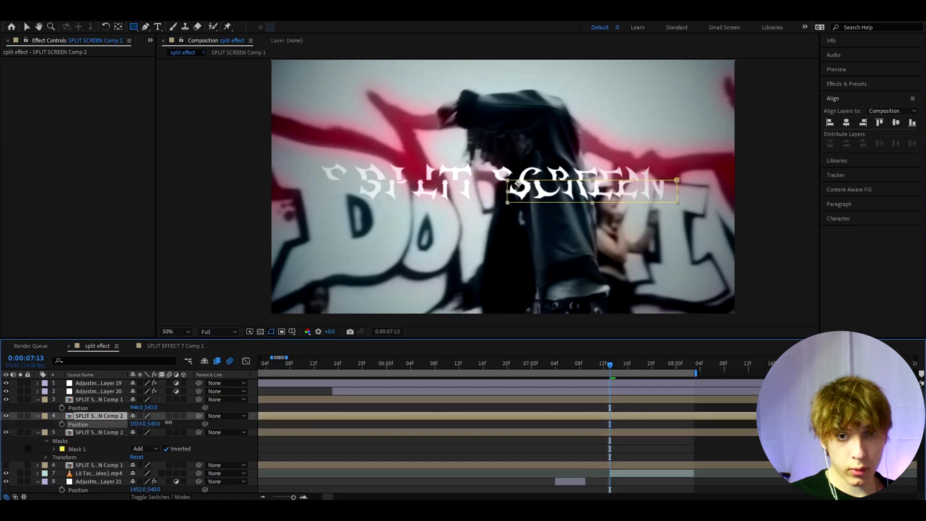
Apply a Fill effect to the shifted lower half of SCREEN and set its color to black
key("ctrl+space")
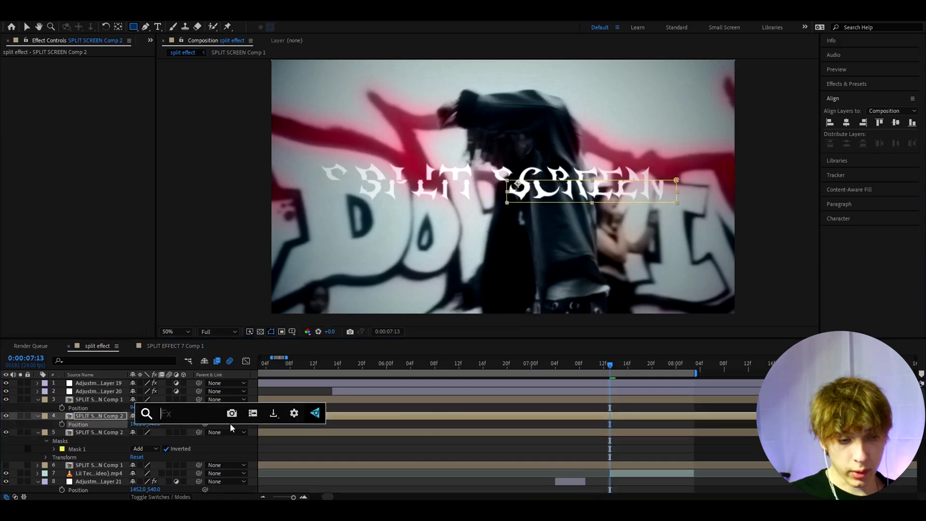
type("fill")
left_click(182, 407)
left_click(90, 86)
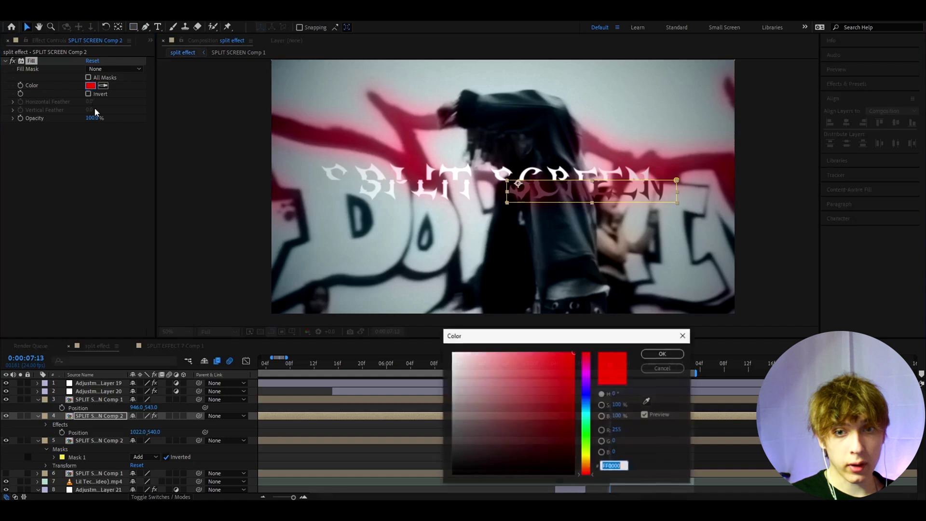
left_click_drag(477, 430, 441, 477)
key("Return")
left_click(549, 422)
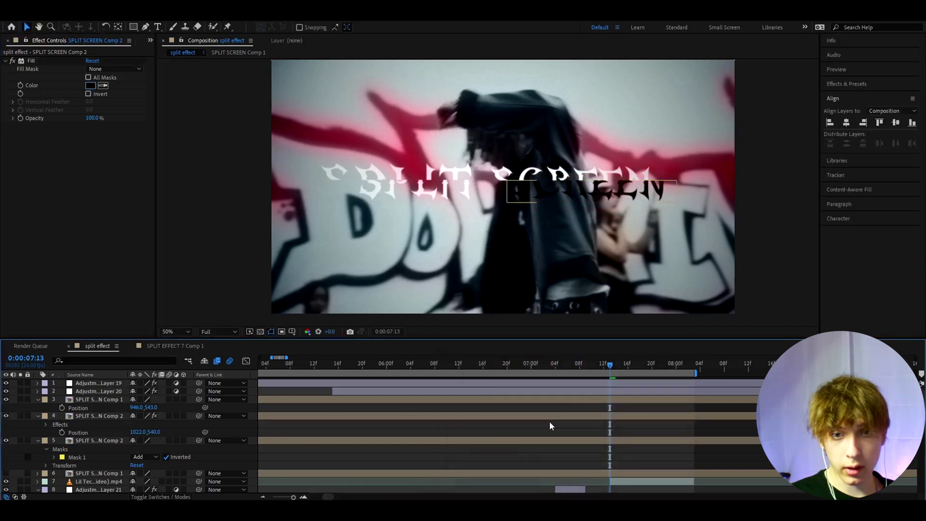
Add an adjustment layer above the black-filled SPLIT SCREEN Comp 2 layer and apply the Transform effect to it
scroll(524, 220, "down", 3)
scroll(524, 219, "up", 3)
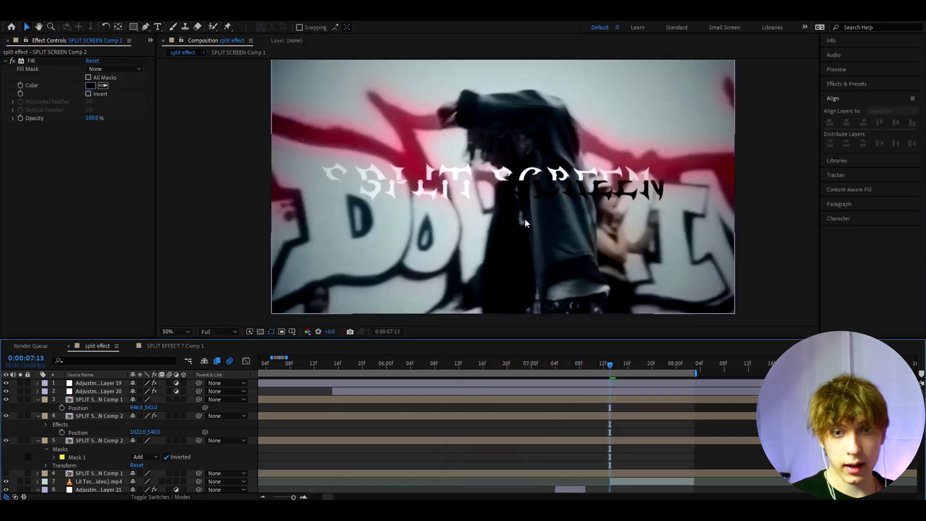
left_click(601, 414)
key("ctrl+alt+y")
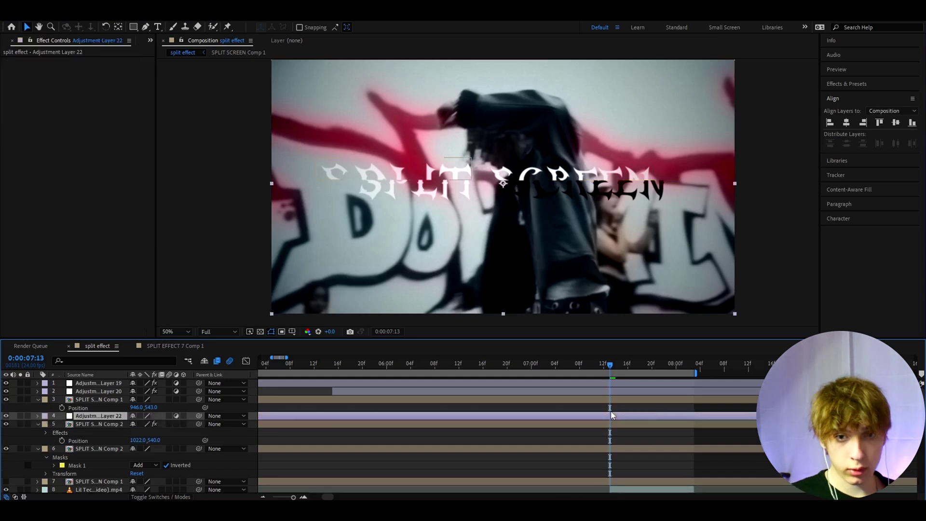
key("ctrl+space")
type("tran")
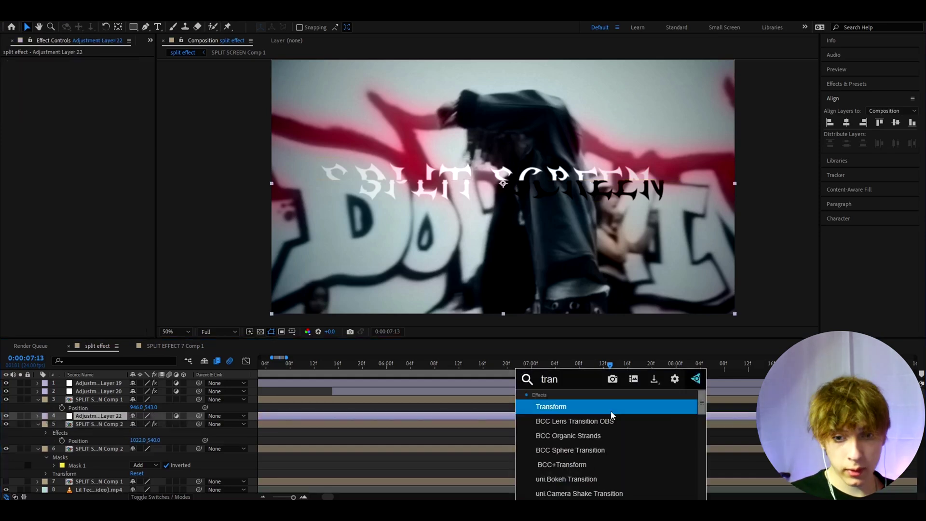
key("Return")
Draw three small rectangular masks on the new adjustment layer, two over parts of SPLIT and one over the upper part of SCREEN
left_click(134, 26)
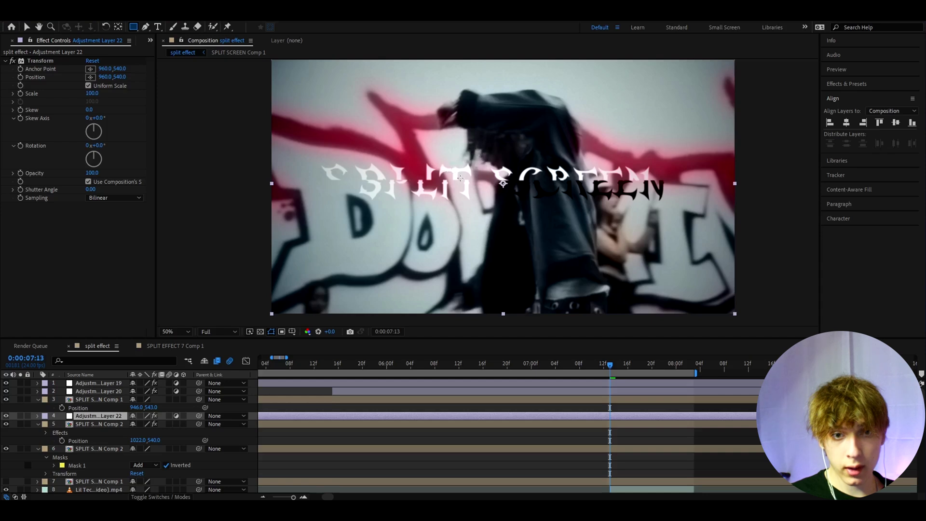
left_click_drag(452, 163, 491, 208)
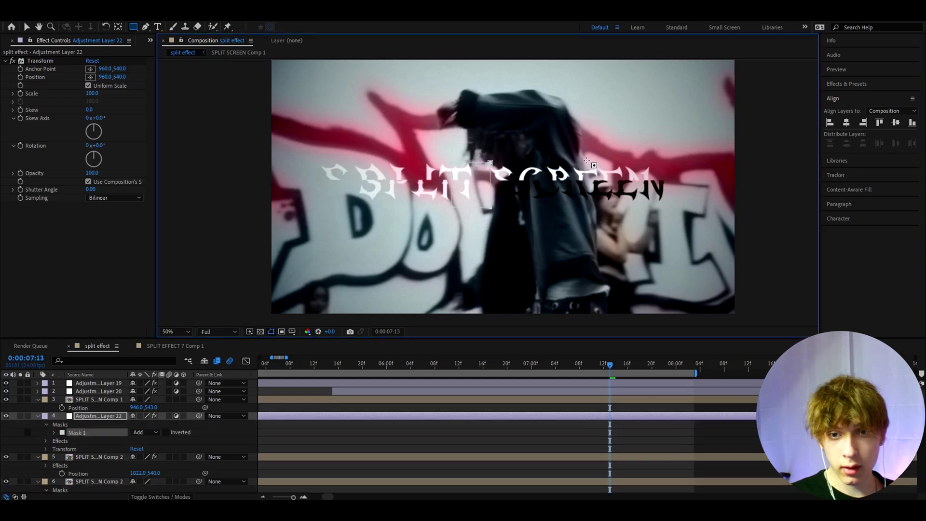
left_click_drag(587, 160, 632, 188)
left_click_drag(404, 199, 413, 212)
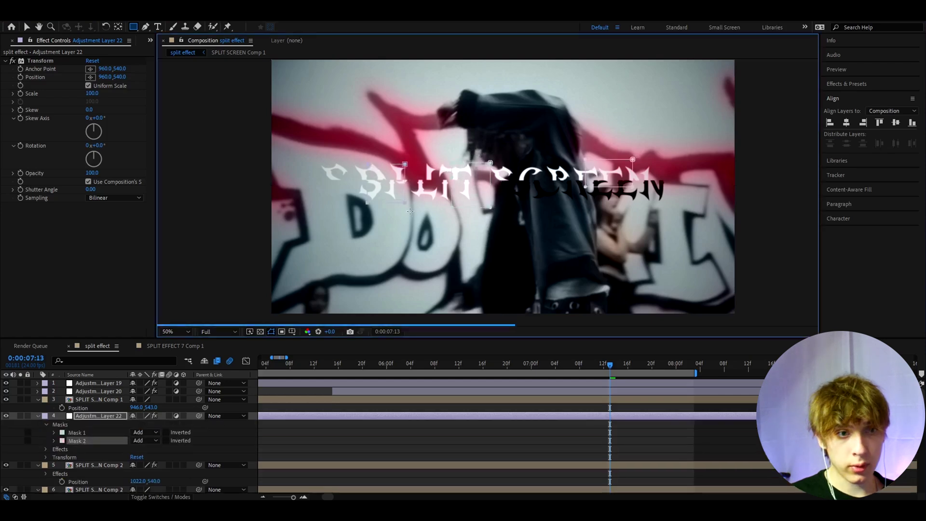
Set the adjustment layer's Transform effect to an X position of 1016 and a scale of 123
left_click_drag(107, 77, 137, 77)
left_click_drag(91, 94, 102, 94)
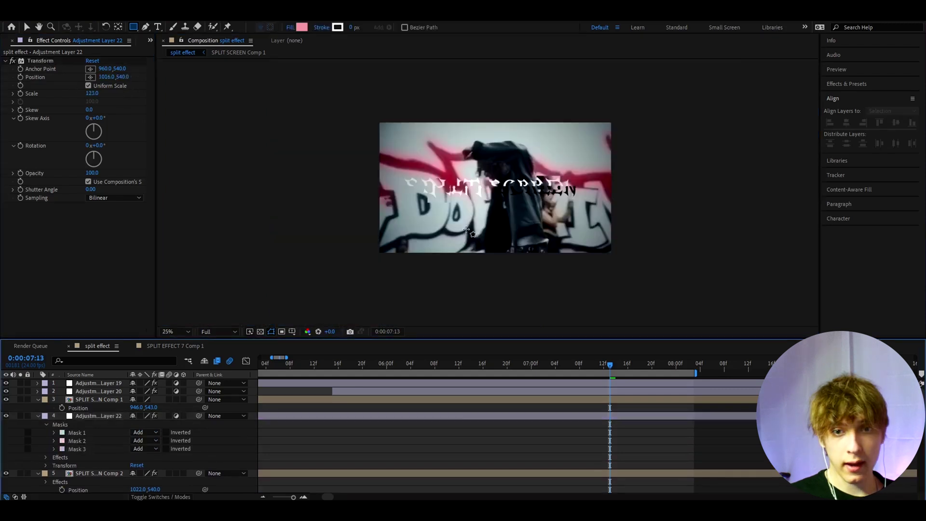
scroll(466, 230, "up", 2)
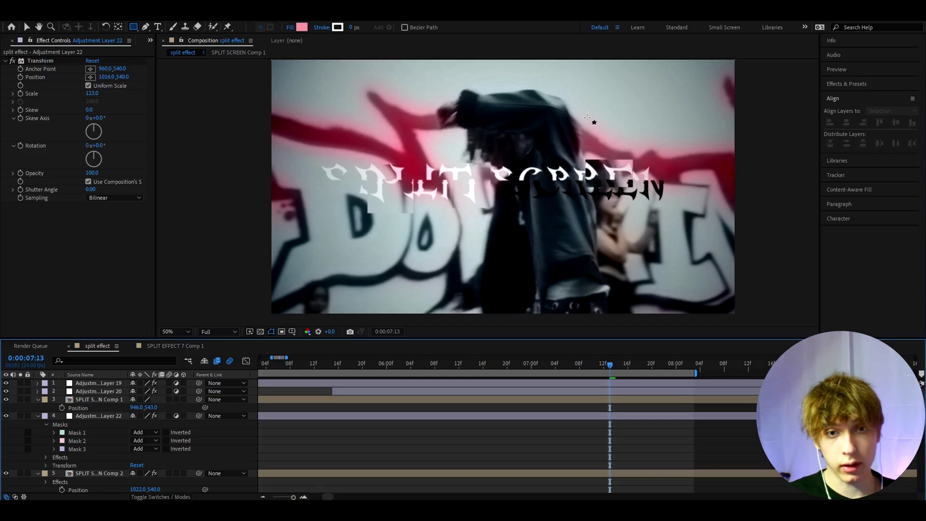
scroll(623, 419, "up", 2)
scroll(598, 421, "down", 5)
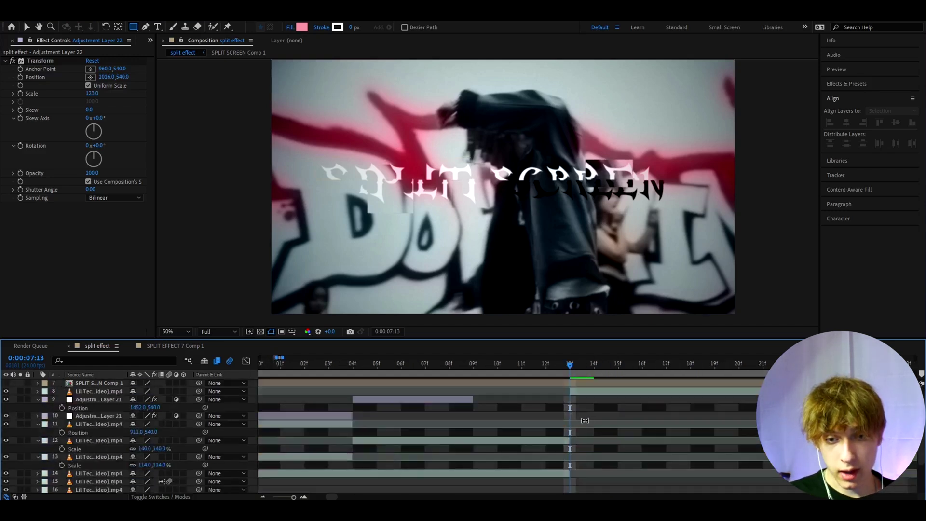